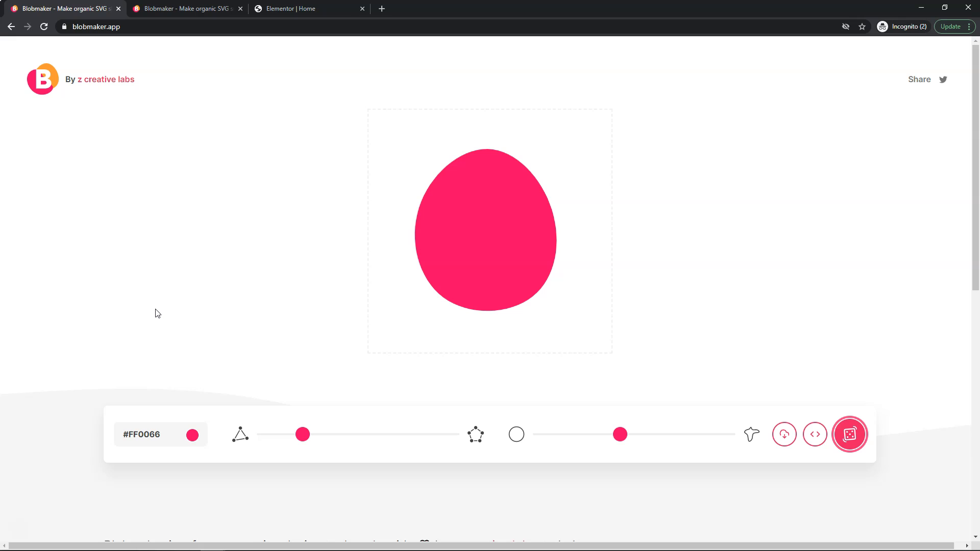
Set the blob's fill color to green #24A148 after checking the garden page's color scheme in Elementor.
click(190, 433)
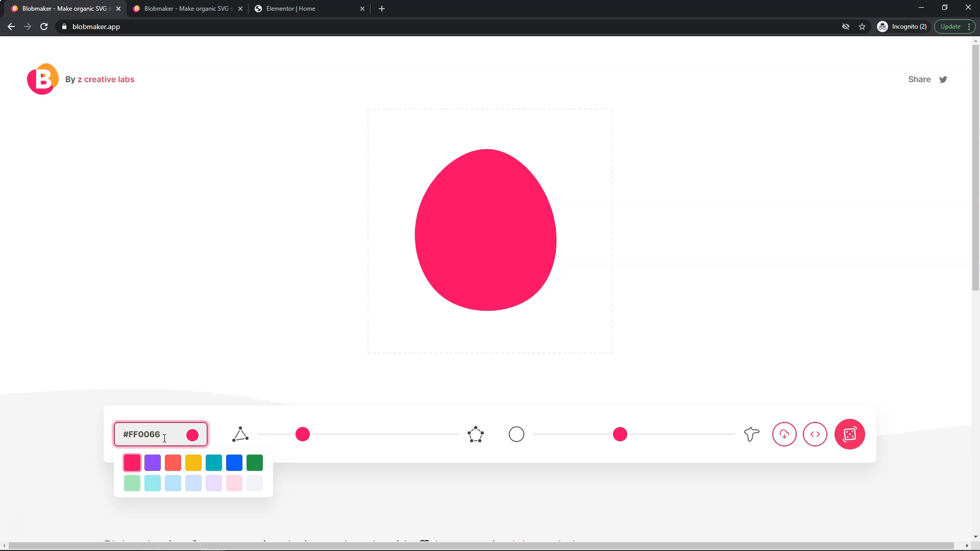
click(291, 9)
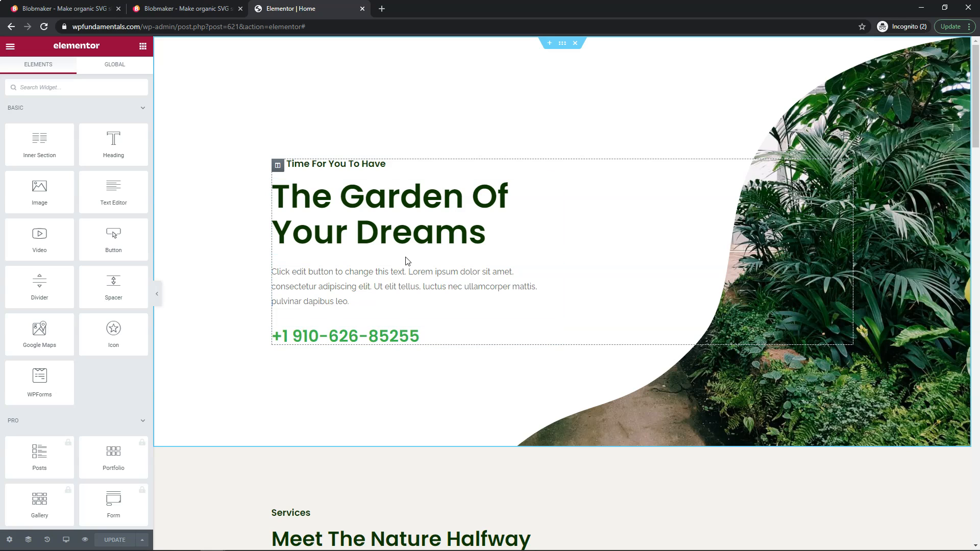
click(67, 9)
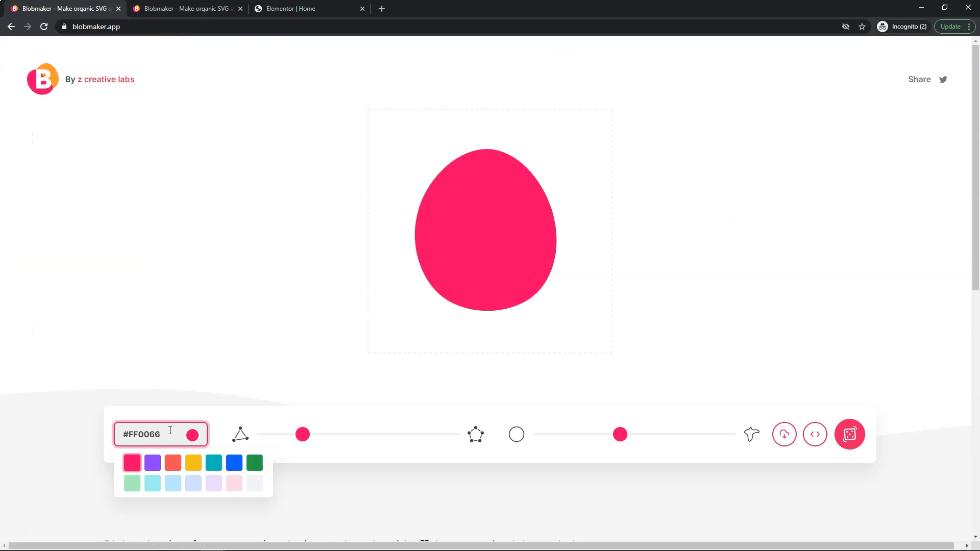
click(258, 470)
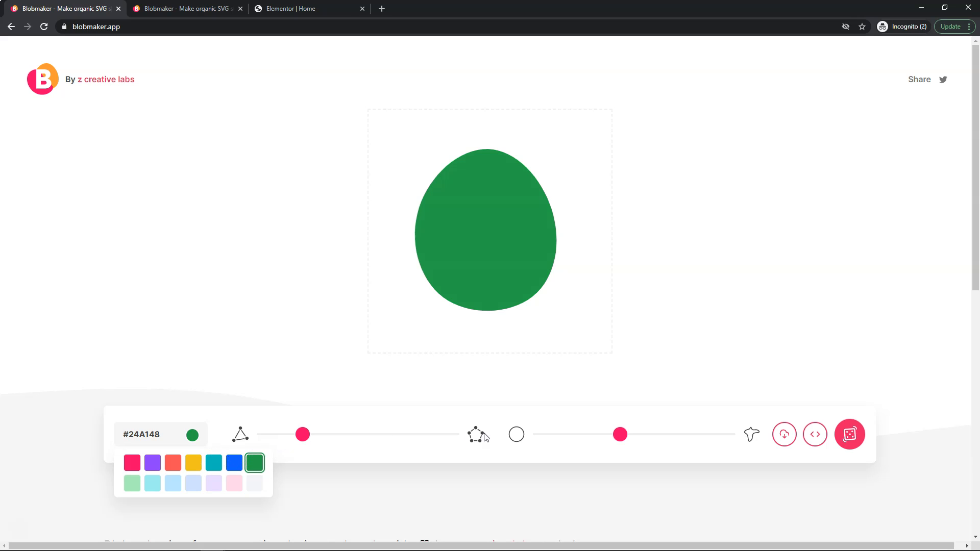
Try the extremes of the blob's complexity and contrast, leaving complexity near its maximum and contrast slightly above the middle.
click(301, 443)
drag(301, 442, 472, 444)
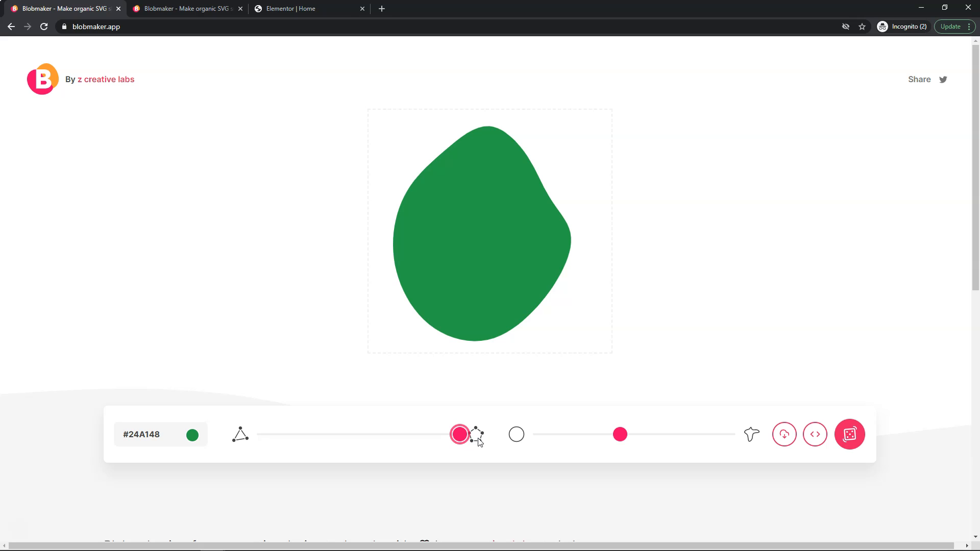
drag(460, 434, 258, 434)
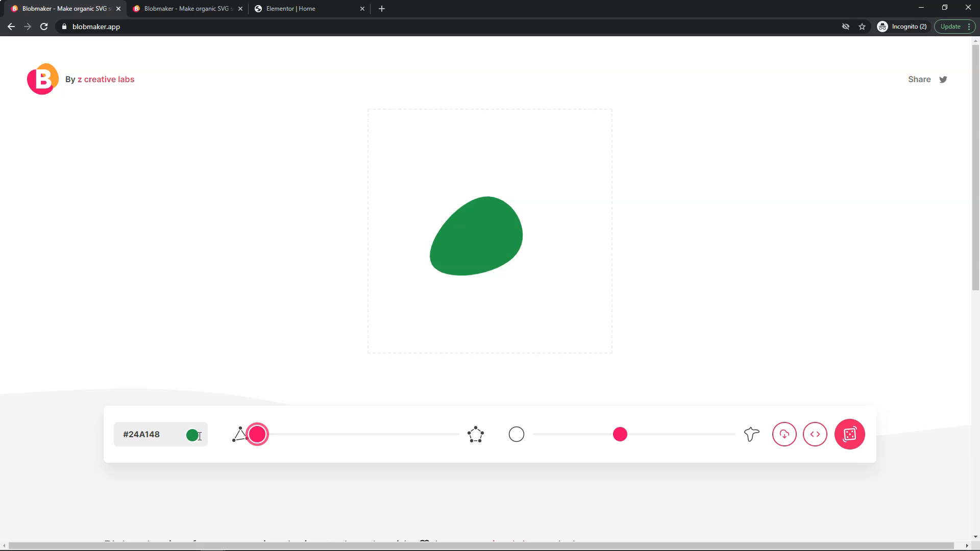
drag(258, 442, 433, 445)
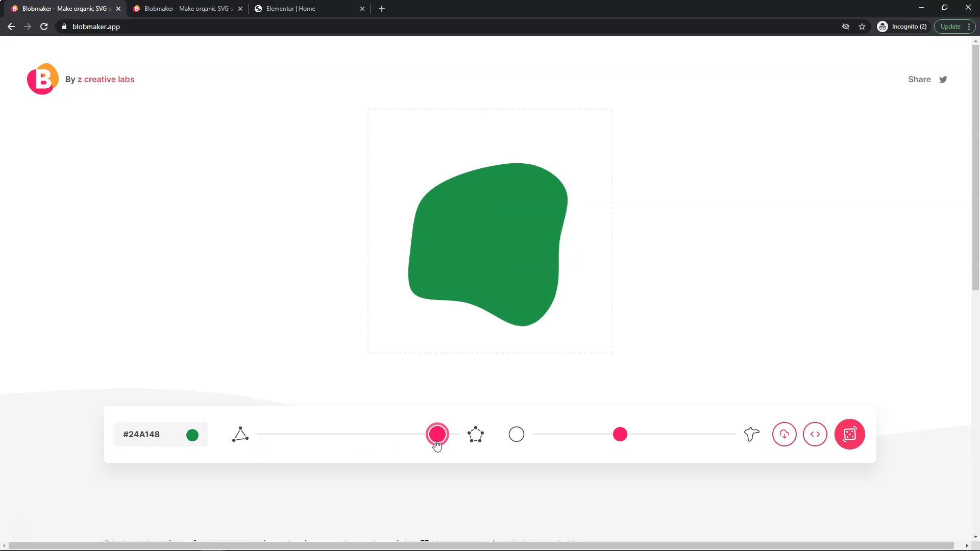
drag(618, 442, 533, 447)
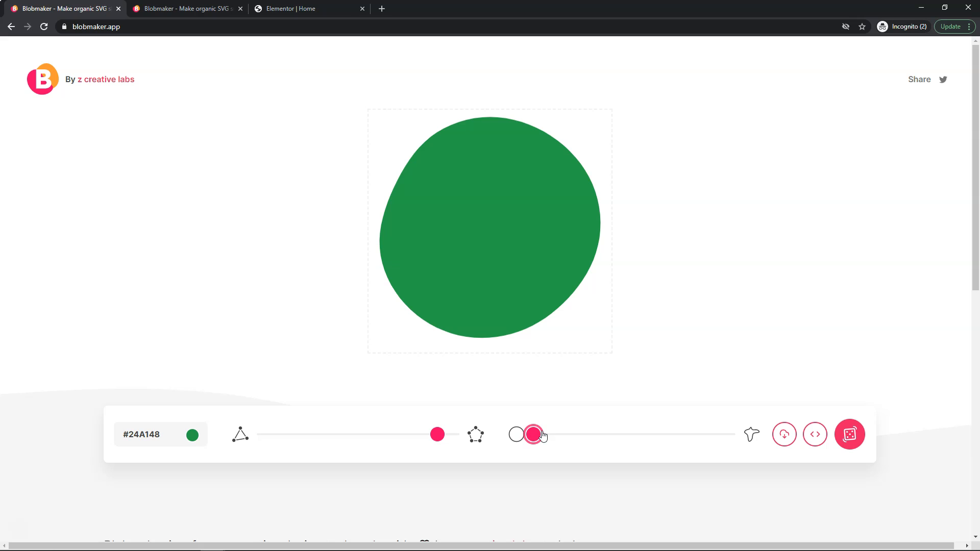
drag(539, 438, 650, 435)
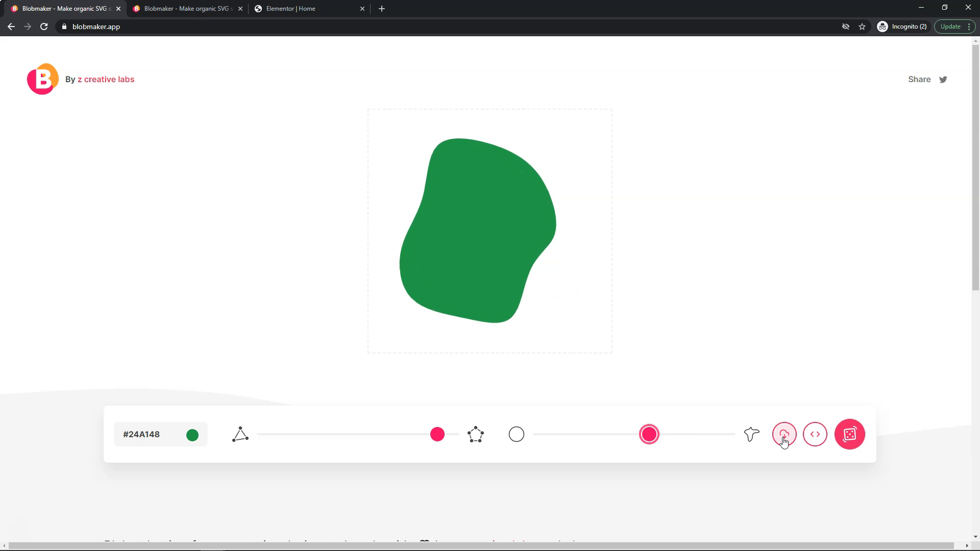
View the blob's SVG code, then close the code window.
click(817, 439)
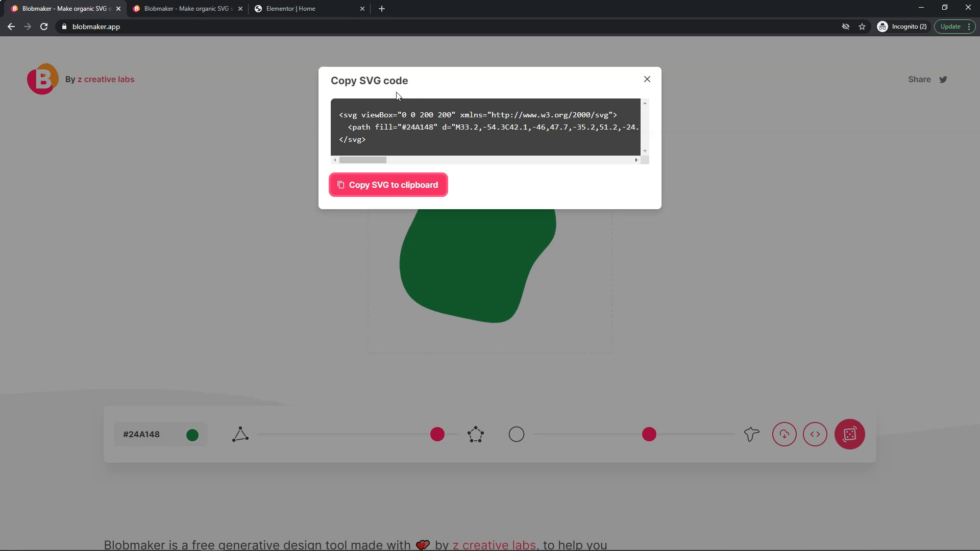
click(646, 80)
Generate several random variations of the green blob, keeping the same color, complexity and contrast.
click(857, 439)
click(857, 440)
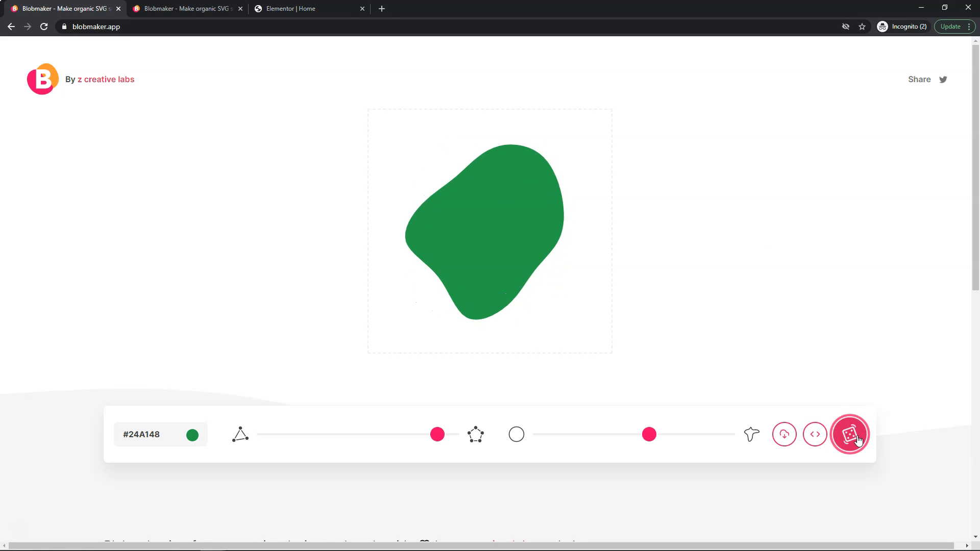
click(857, 440)
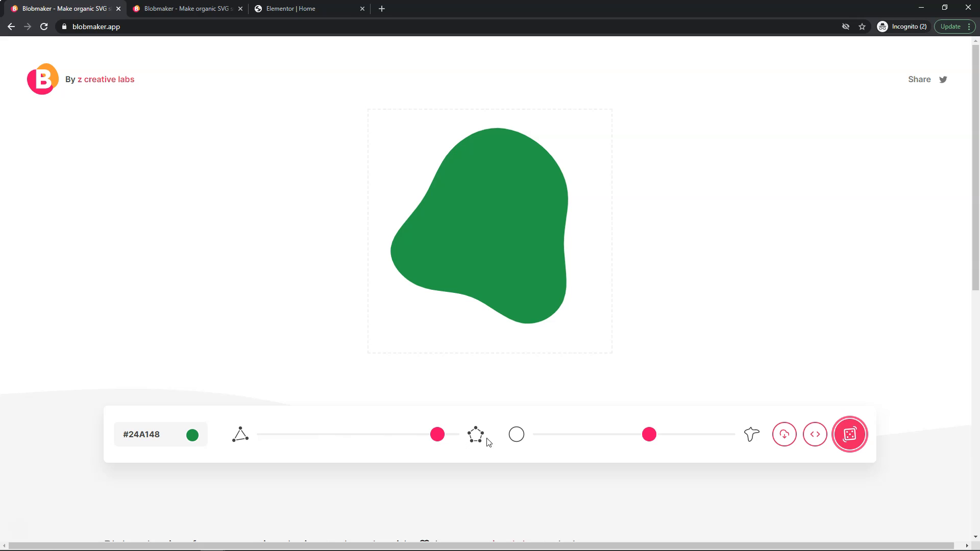
click(854, 440)
click(856, 444)
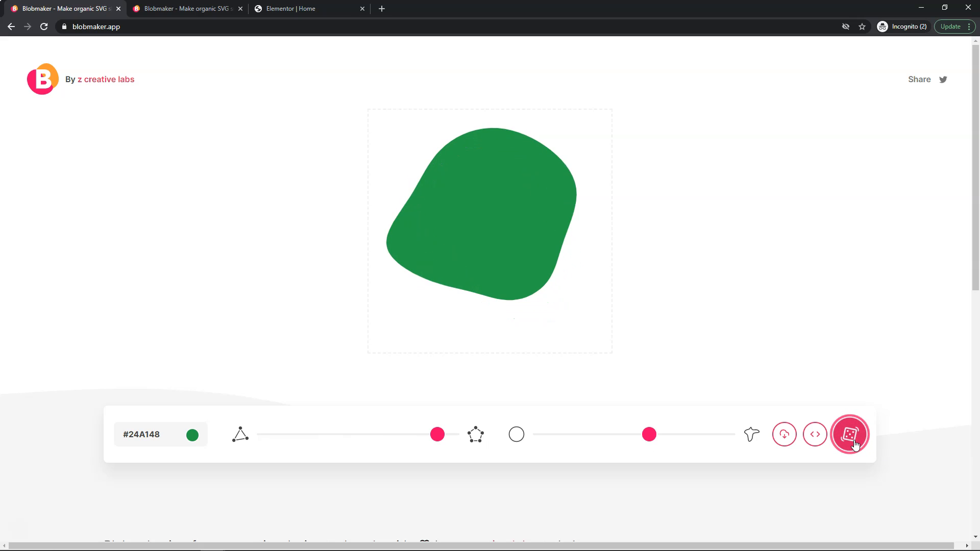
click(855, 445)
click(855, 445)
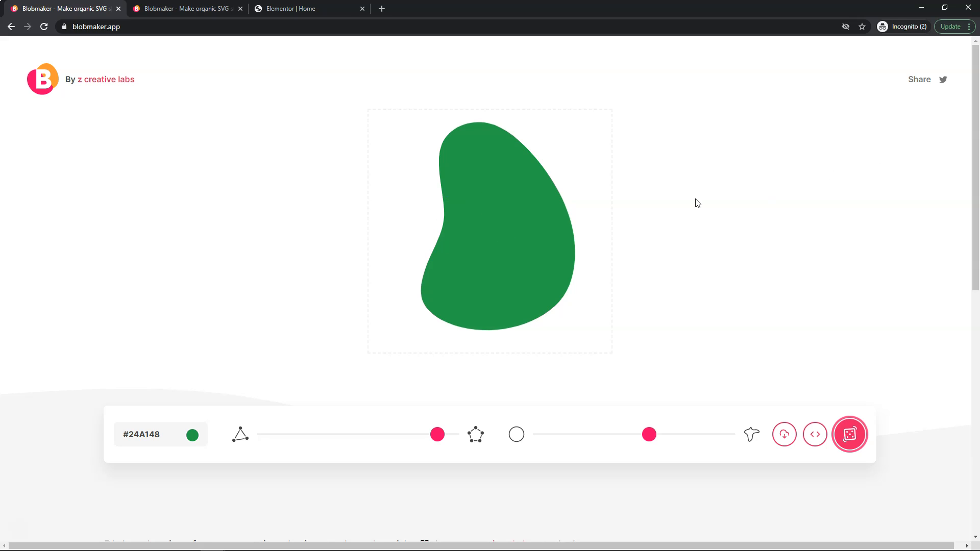
Close both Blobmaker pages and switch to the Elementor home page editor.
click(214, 9)
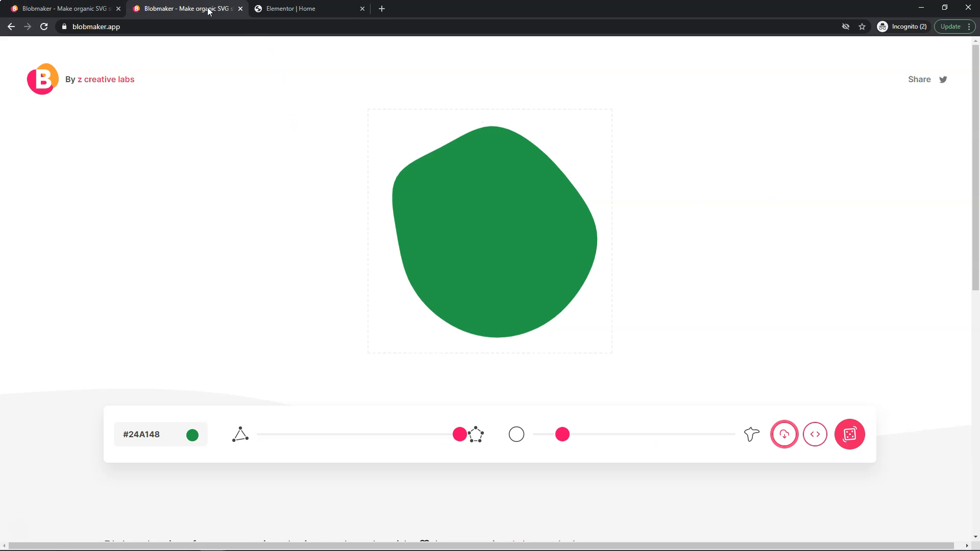
click(241, 9)
click(118, 8)
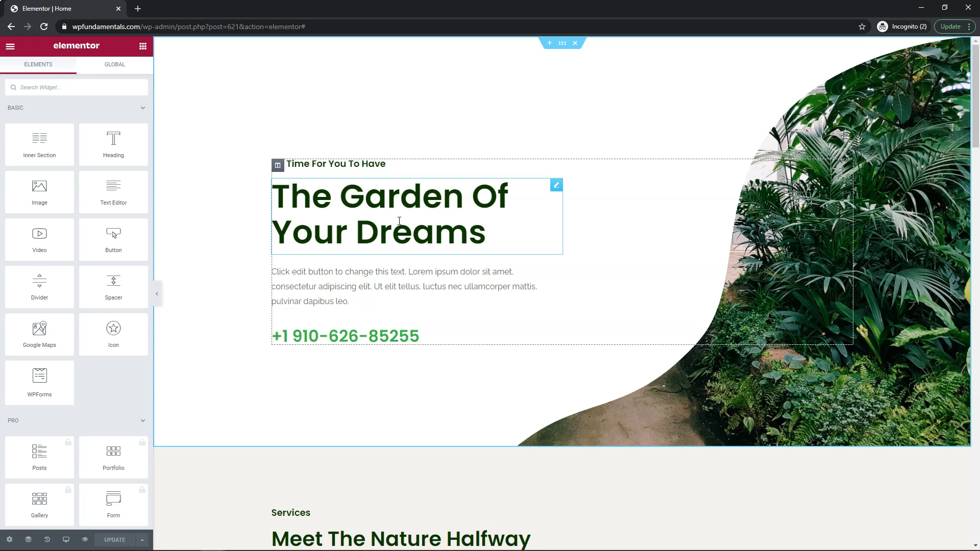
Add a new single-column section in the empty area just above the page footer.
scroll(617, 270, down, 20)
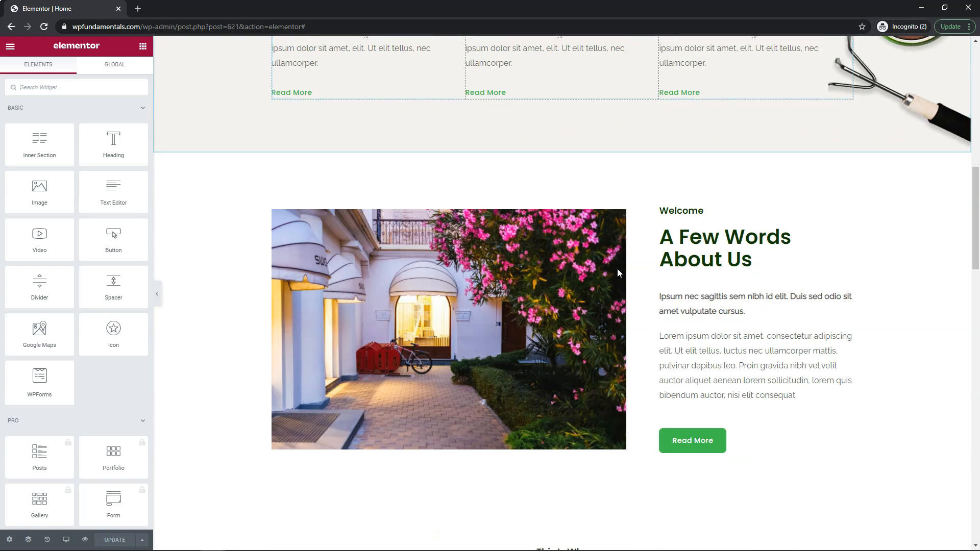
scroll(617, 274, down, 12)
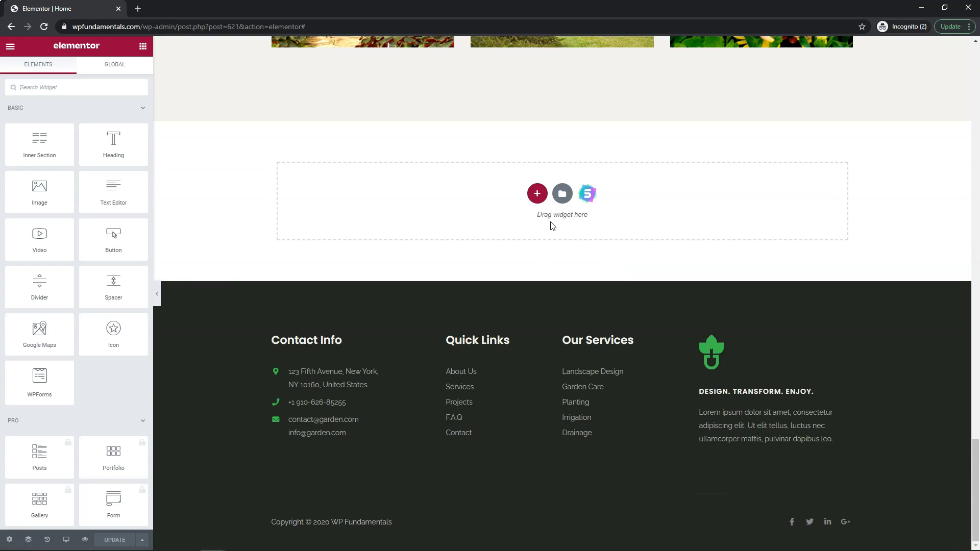
click(537, 195)
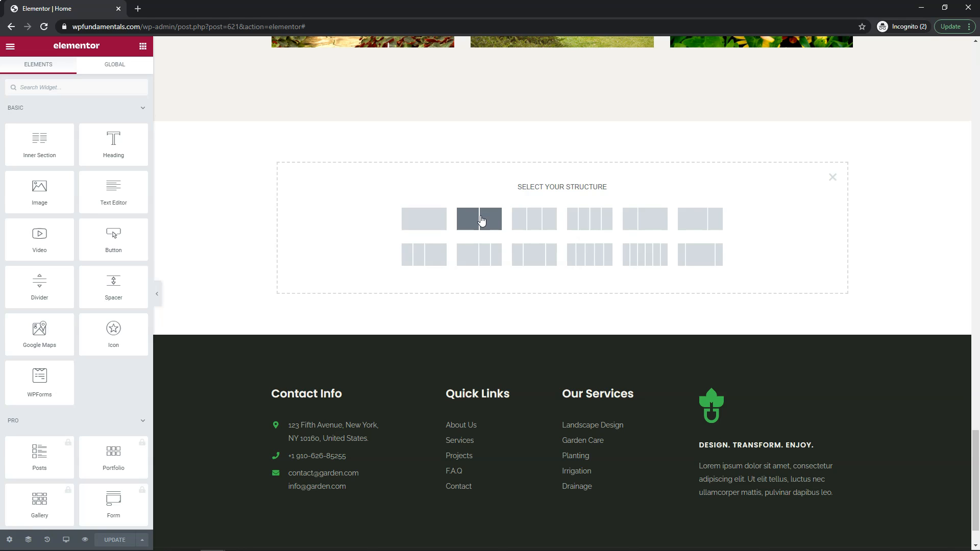
click(435, 221)
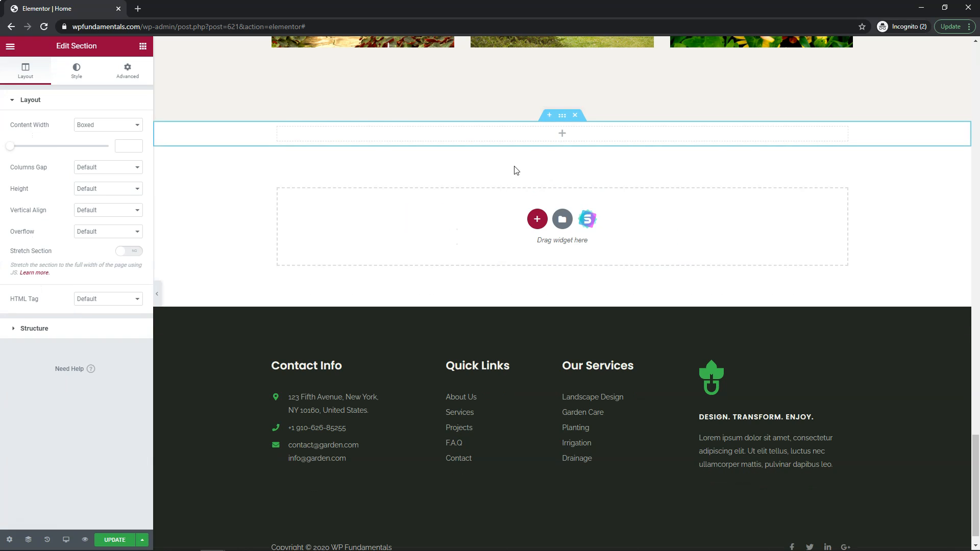
Give the new section a Classic background using the blob-1.svg image from the media library.
click(73, 78)
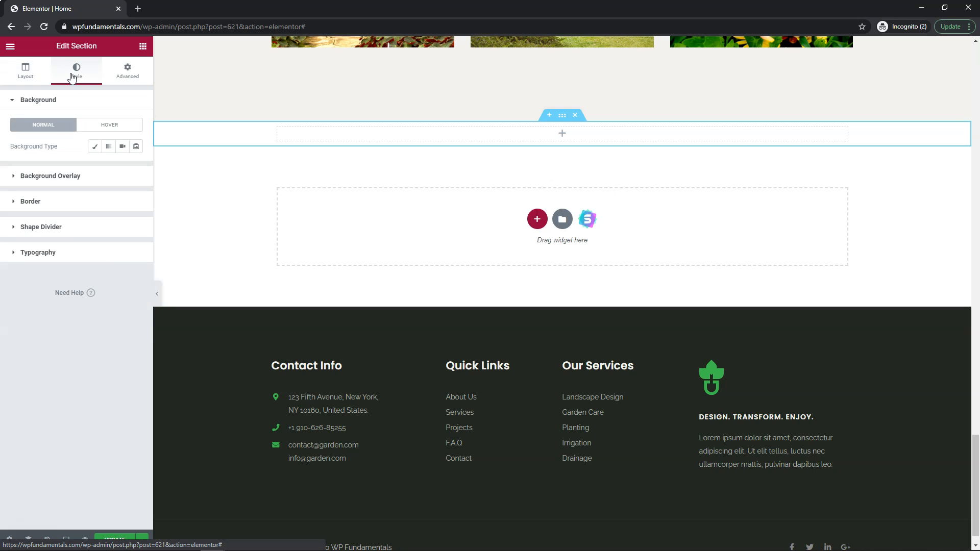
click(95, 148)
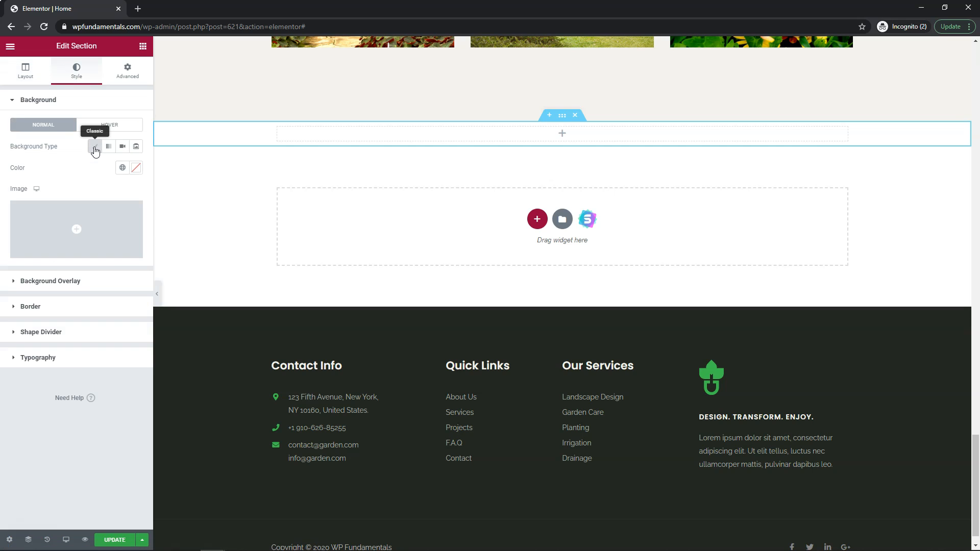
click(76, 233)
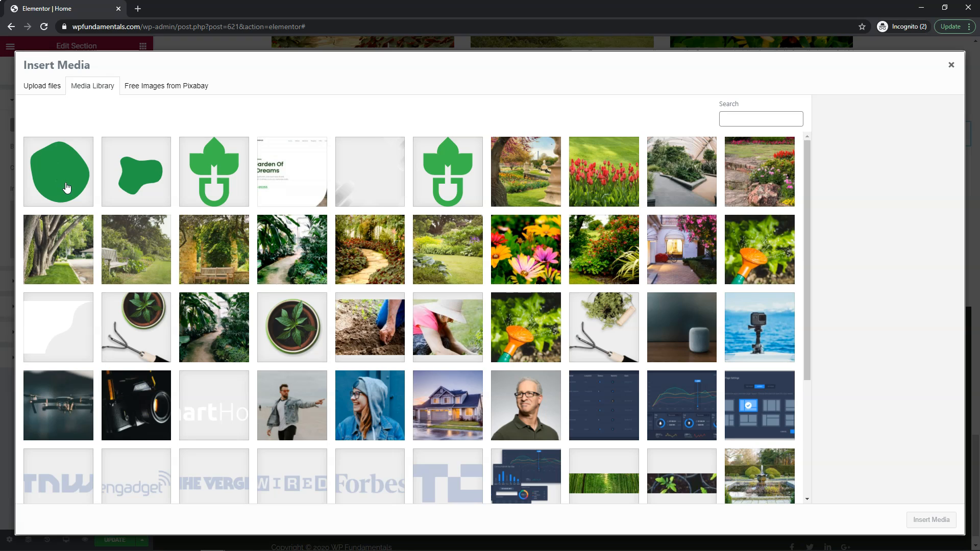
click(67, 188)
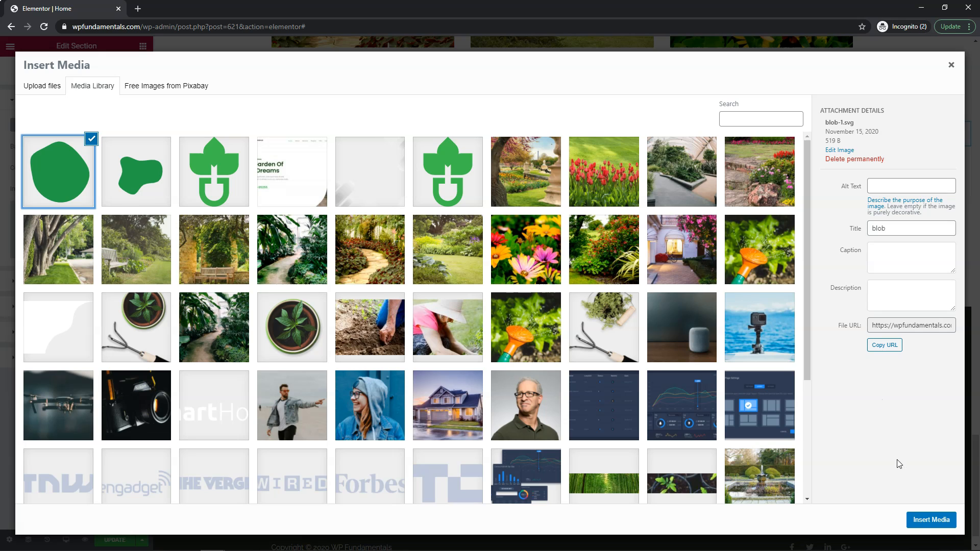
click(924, 529)
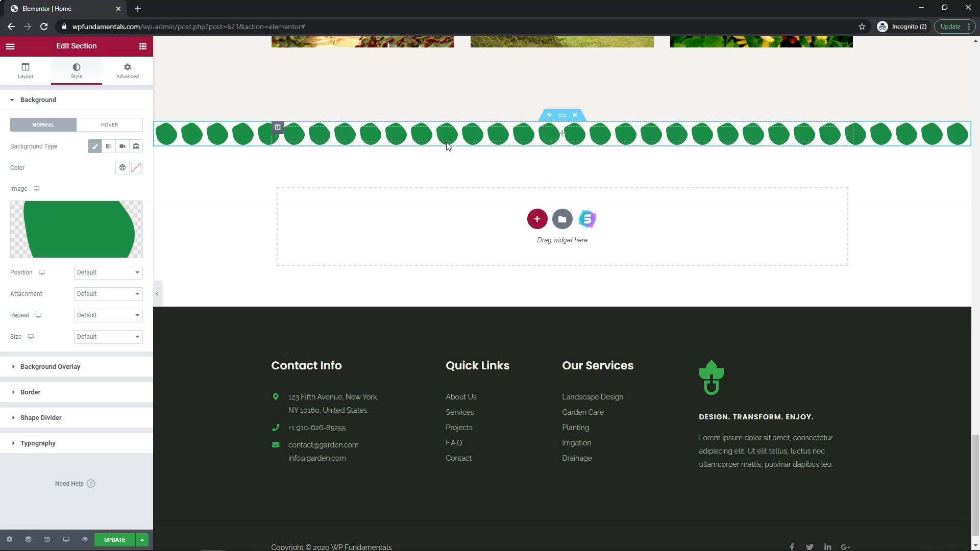
Set the section's padding to 200 px on all four sides.
click(126, 75)
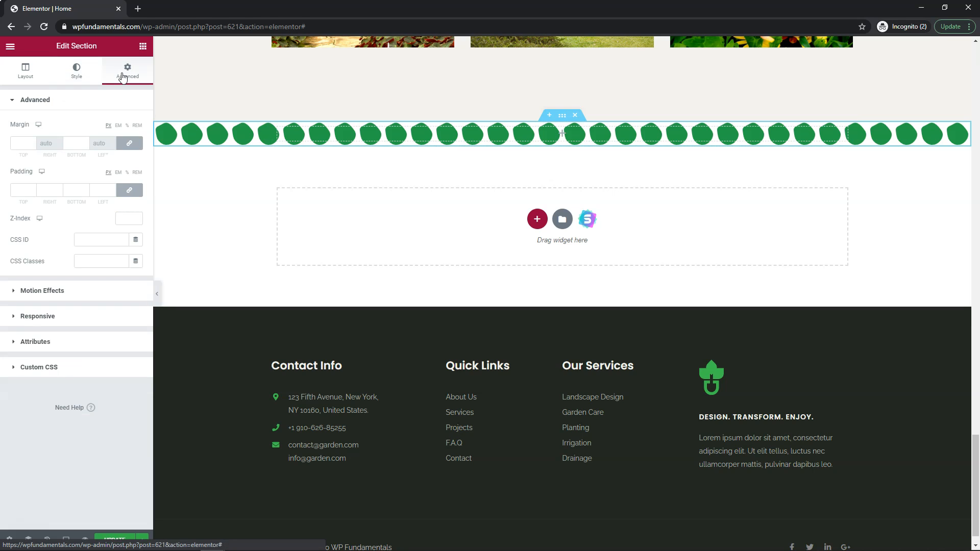
click(23, 188)
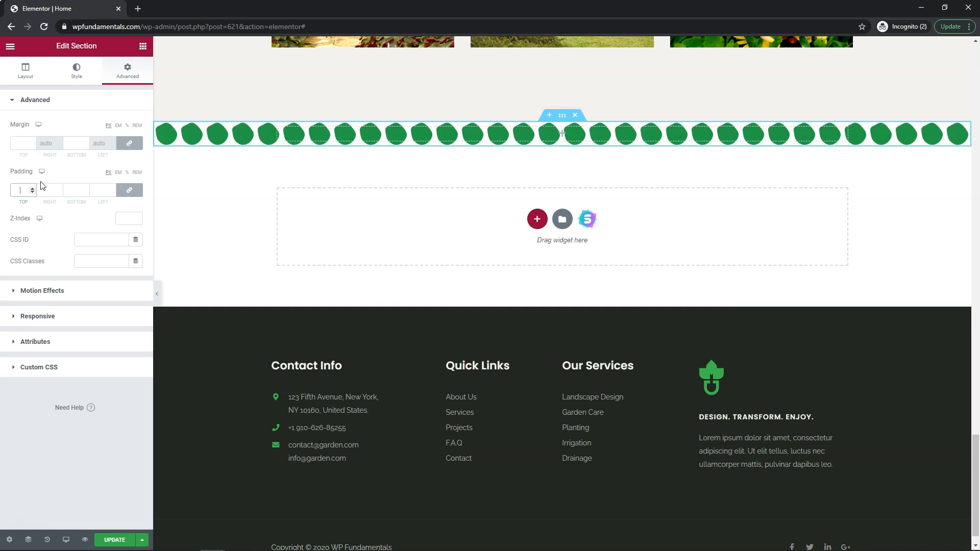
text(200)
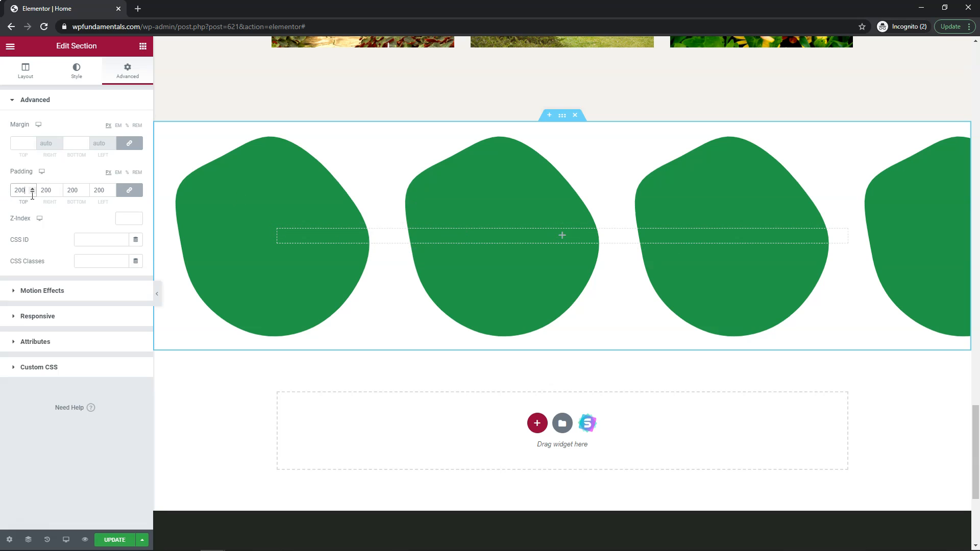
Set the section's background image to No-repeat and position it in the center.
click(75, 71)
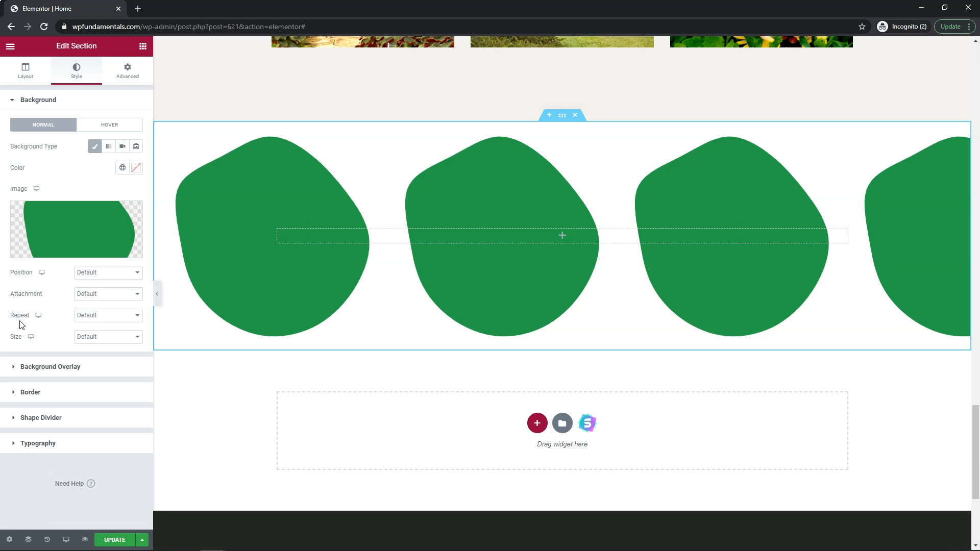
click(102, 321)
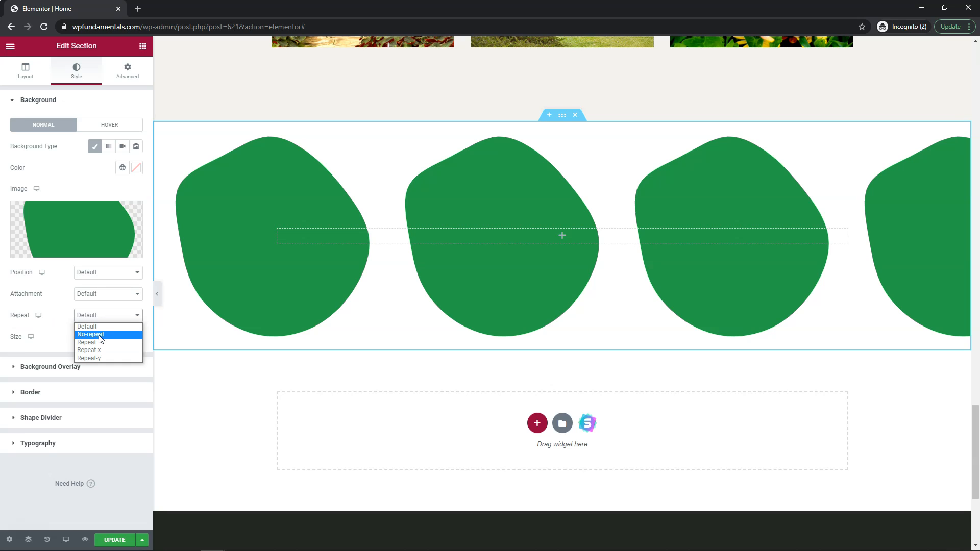
click(100, 334)
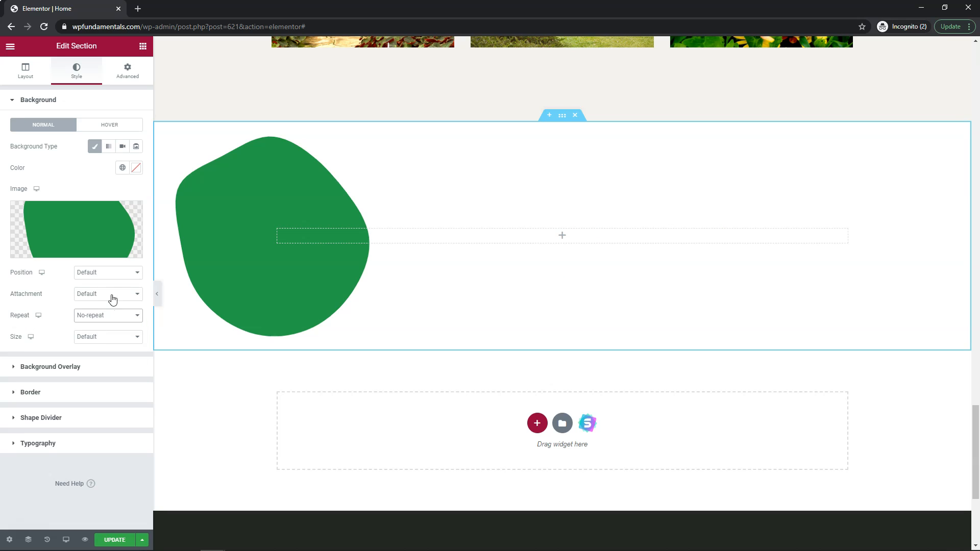
click(107, 278)
click(104, 287)
Add a Heading widget to the blob section's column and center-align its text.
click(563, 238)
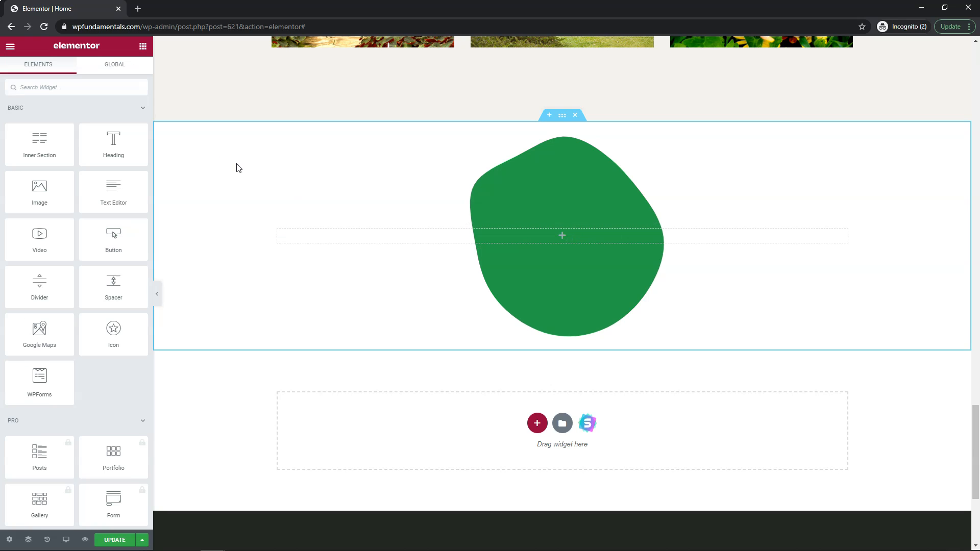
drag(112, 136, 571, 232)
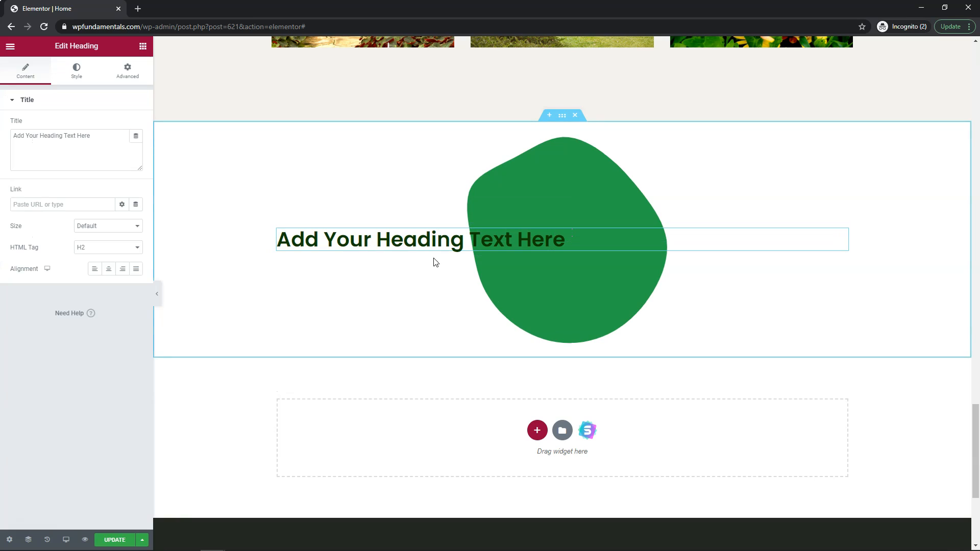
click(109, 270)
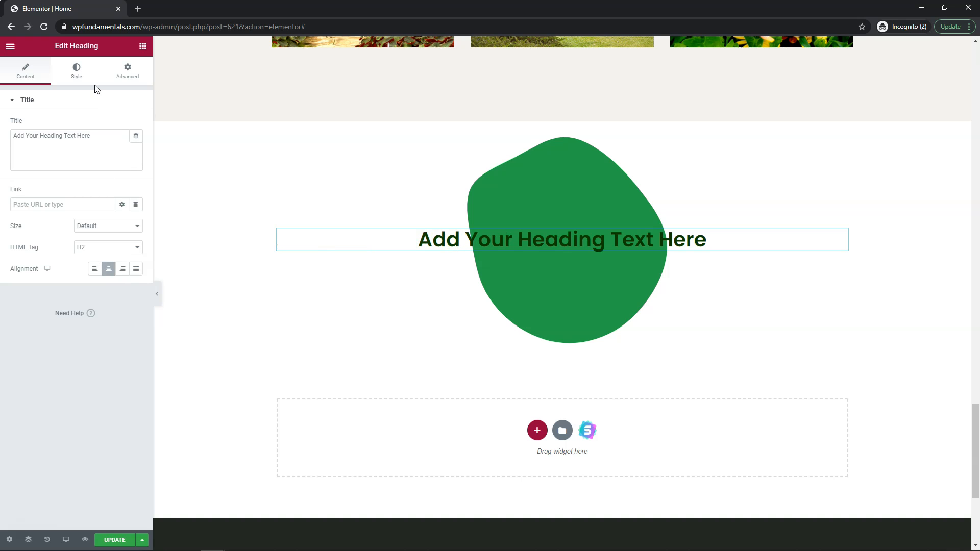
Change the heading's text color to a near-white shade.
click(79, 72)
click(135, 126)
drag(57, 224, 11, 164)
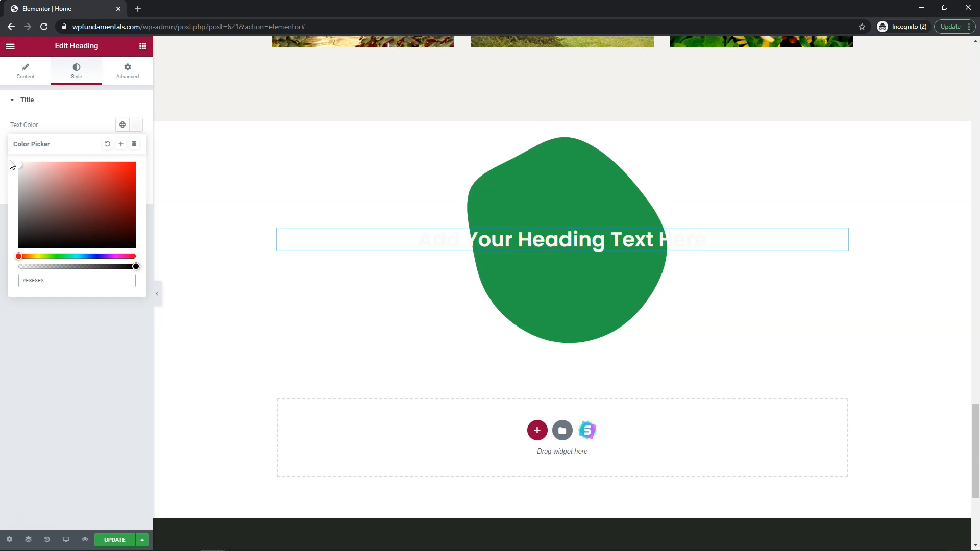
Set the heading's text color to #FFFFFF and replace its placeholder text with "Lawn Care Specialists", with Specialists on its own line.
click(78, 100)
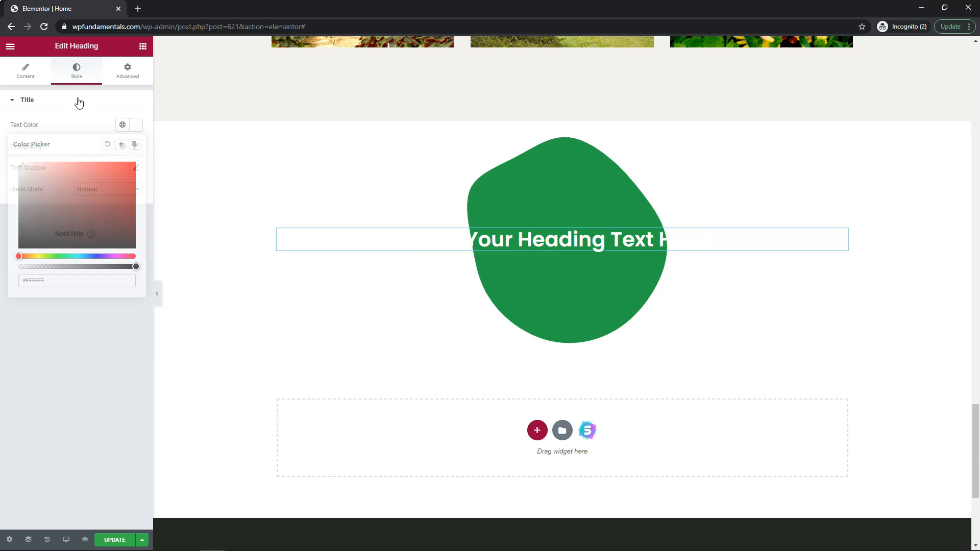
click(78, 102)
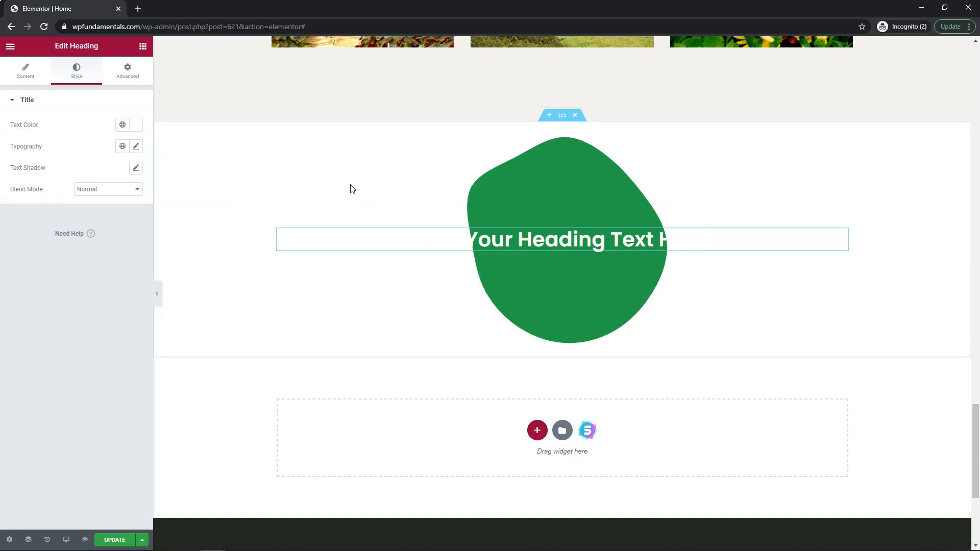
click(32, 80)
drag(101, 146, 14, 139)
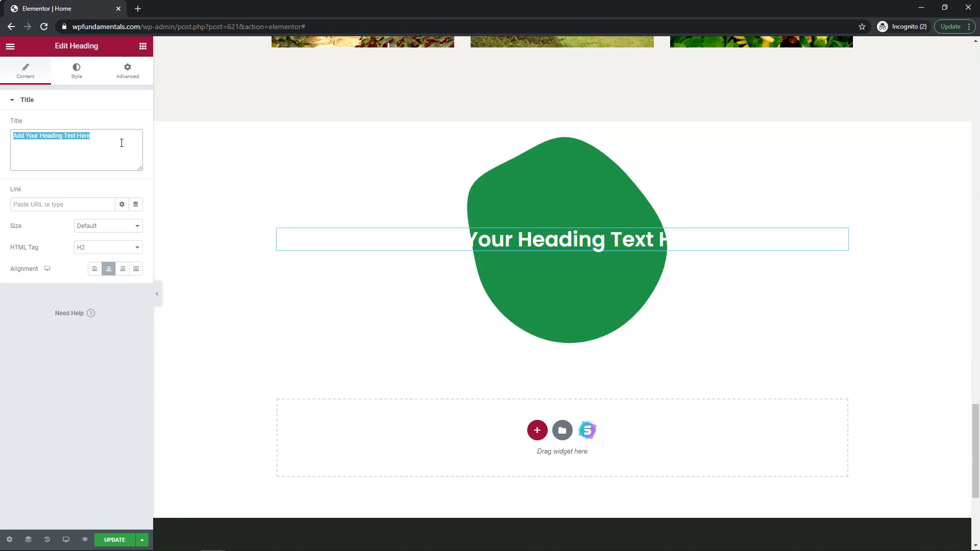
click(120, 134)
key(ctrl+a)
text(Lawn C)
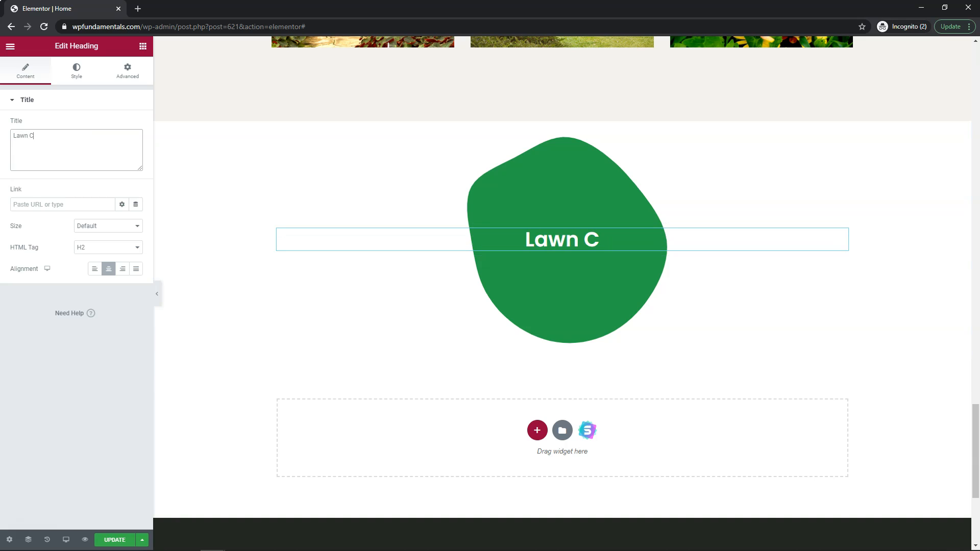
text(are Speciali)
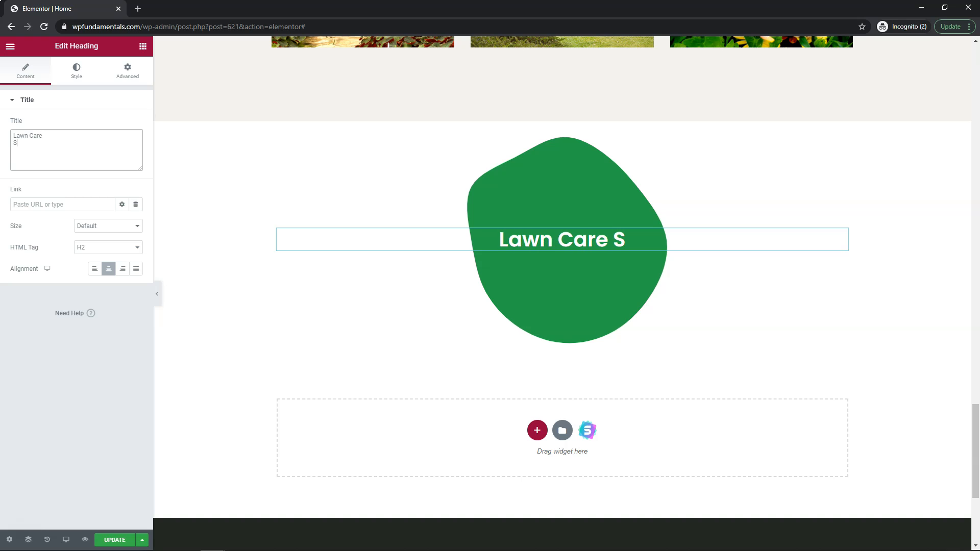
text(sts)
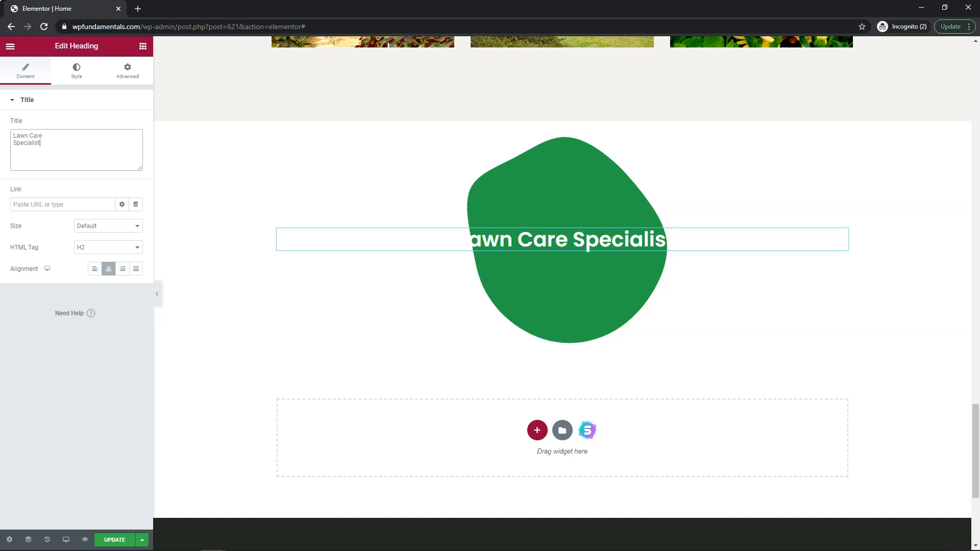
click(510, 241)
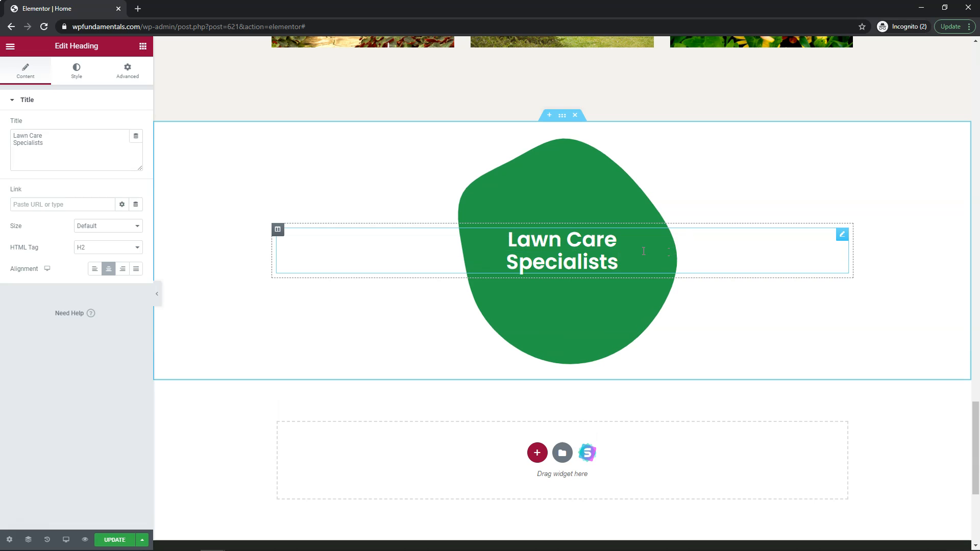
click(570, 239)
key(Return)
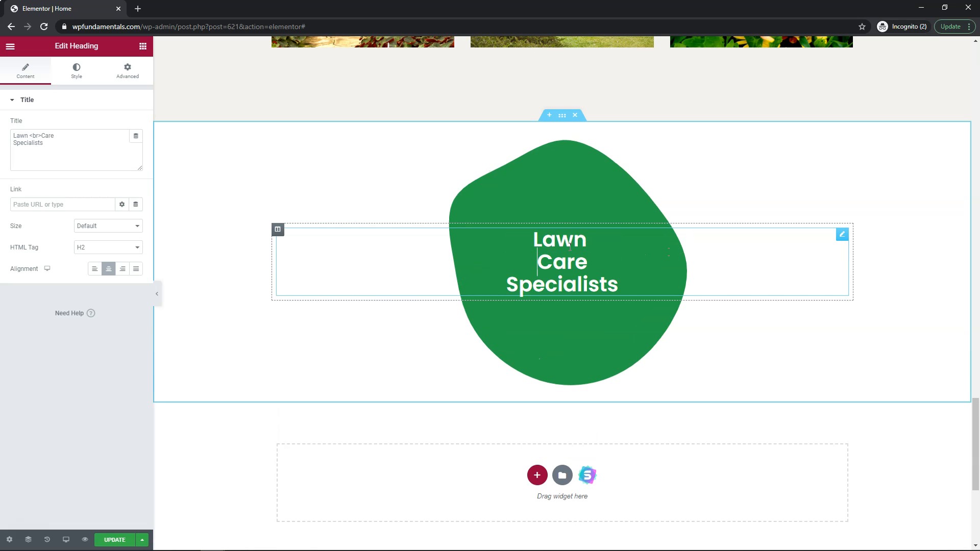
key(BackSpace)
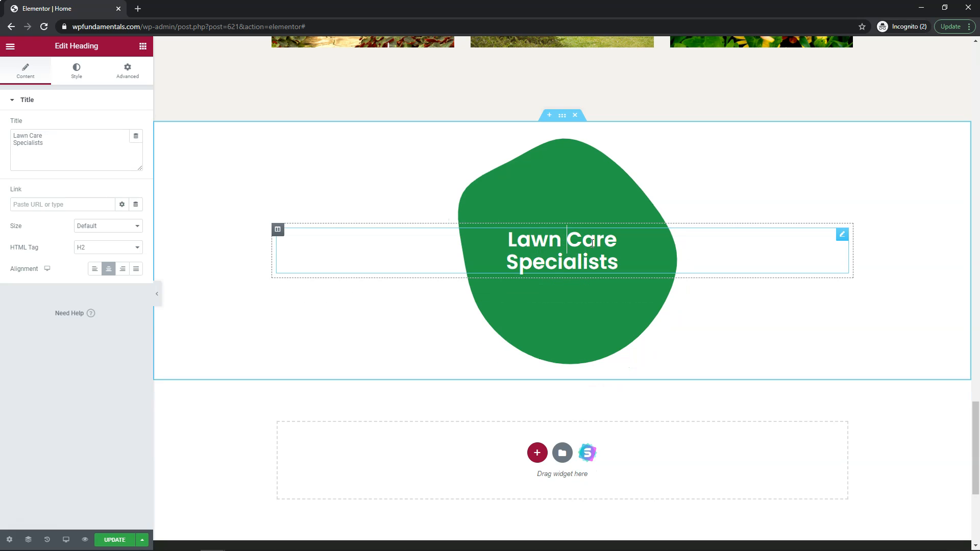
Set the heading's typography size to 69 px.
click(79, 77)
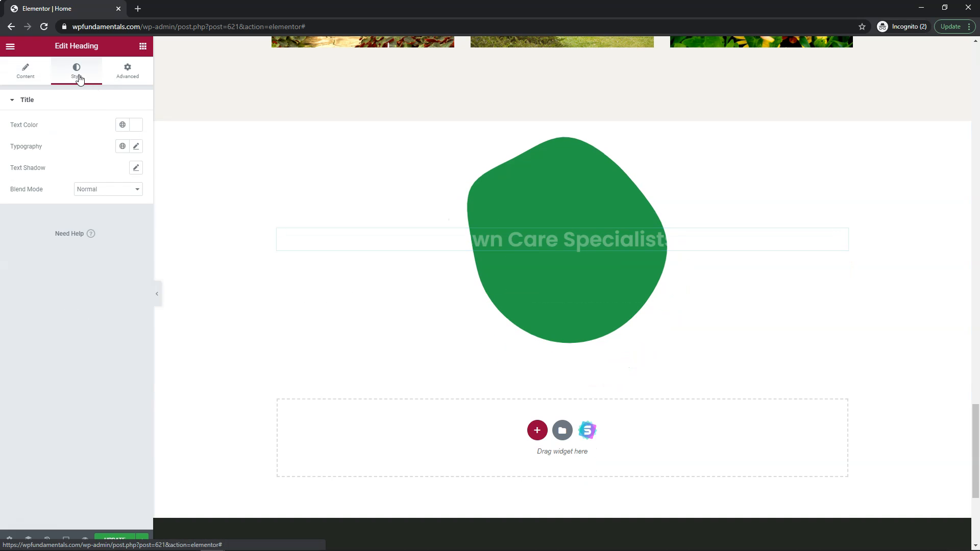
click(137, 147)
drag(19, 234, 58, 236)
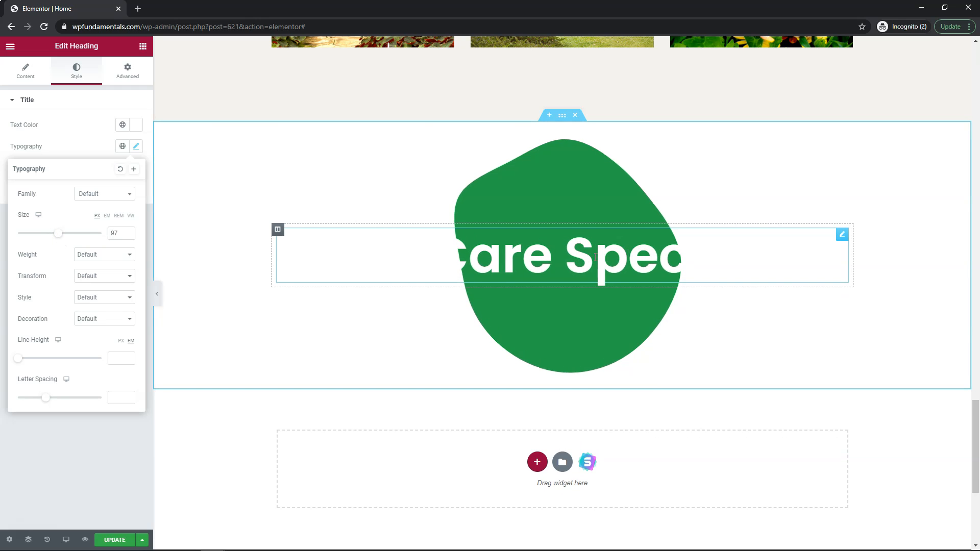
click(576, 252)
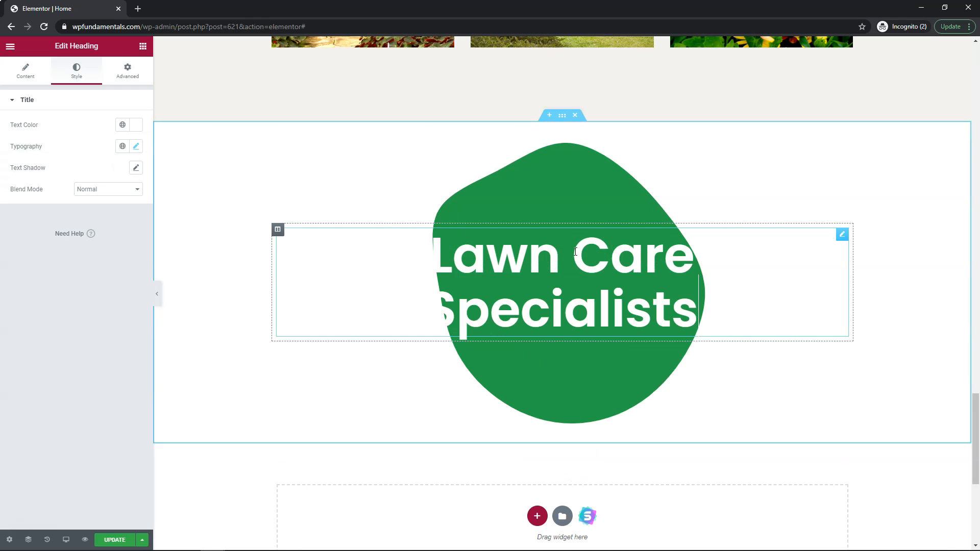
click(136, 146)
drag(58, 233, 36, 233)
click(551, 219)
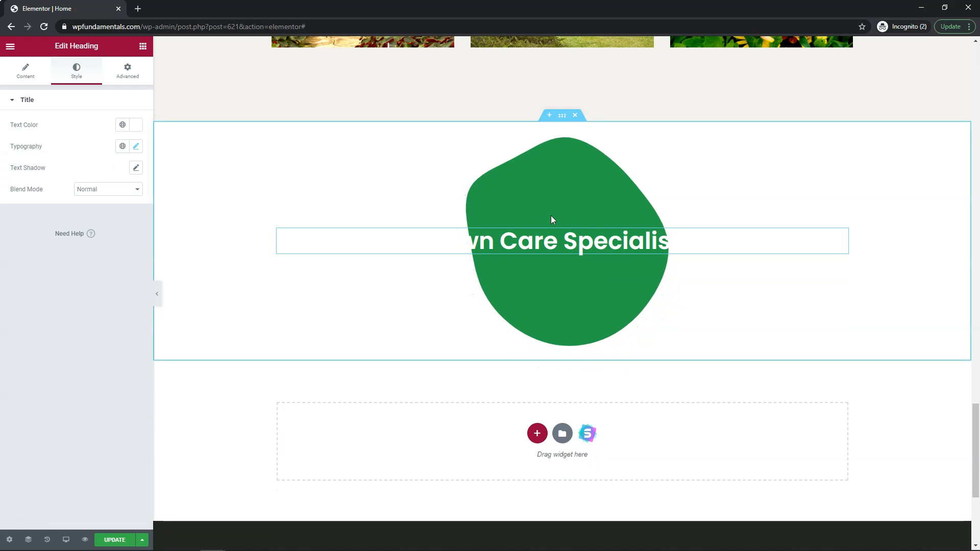
click(136, 147)
drag(41, 239, 51, 237)
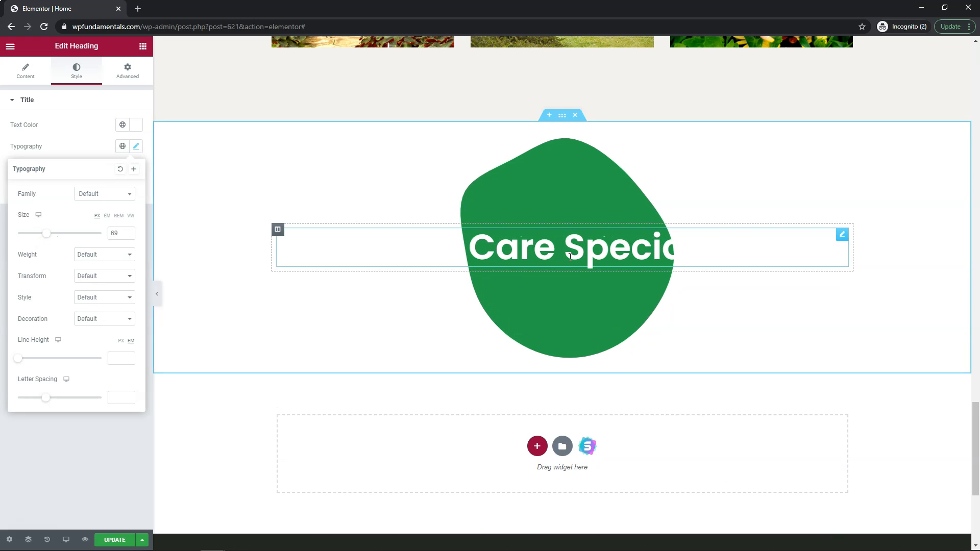
click(602, 250)
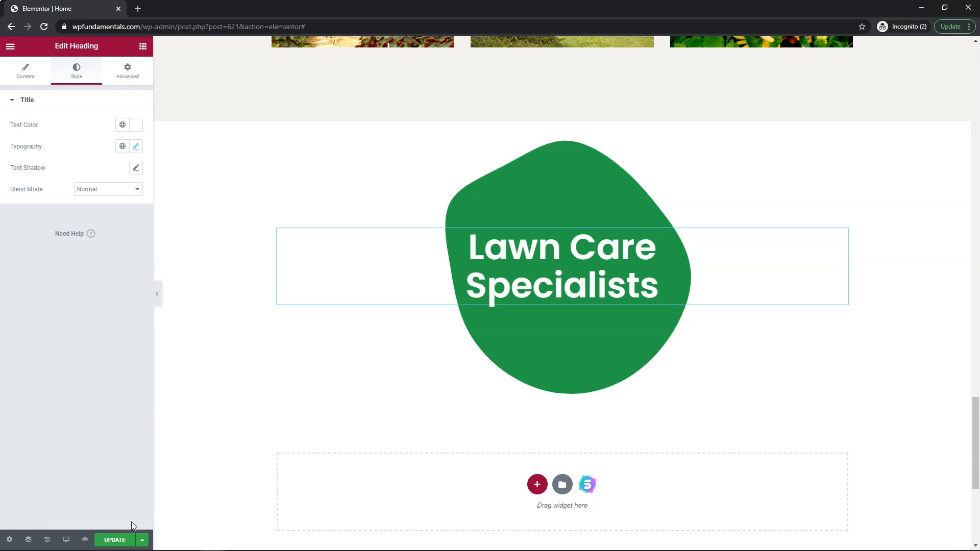
Update the page to save the resized heading.
click(114, 540)
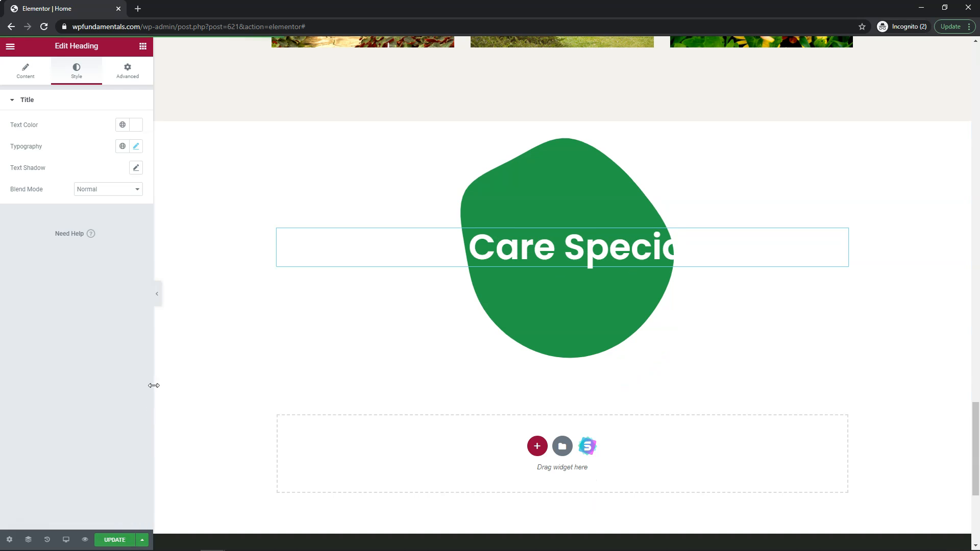
click(475, 247)
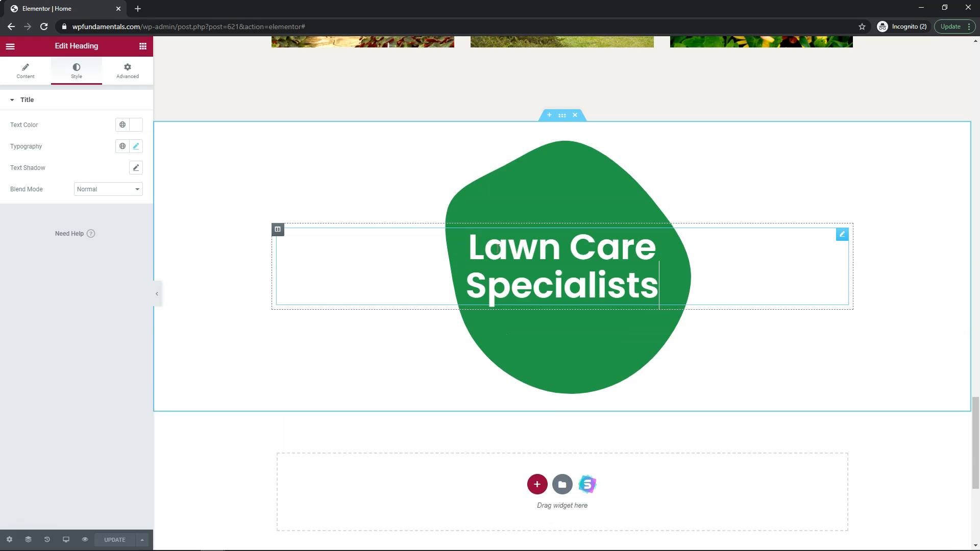
click(372, 393)
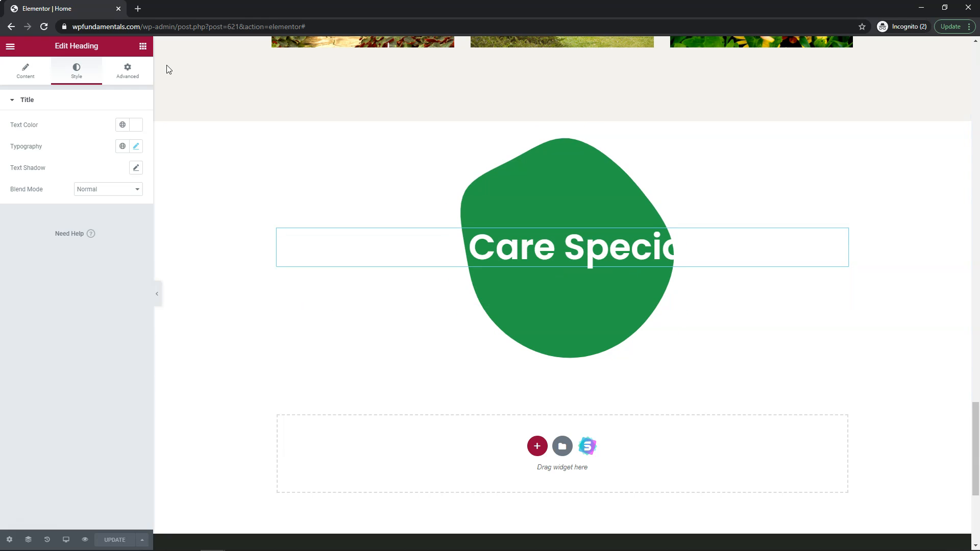
Set the heading's entrance animation to Fade In Right in its motion effects.
click(121, 80)
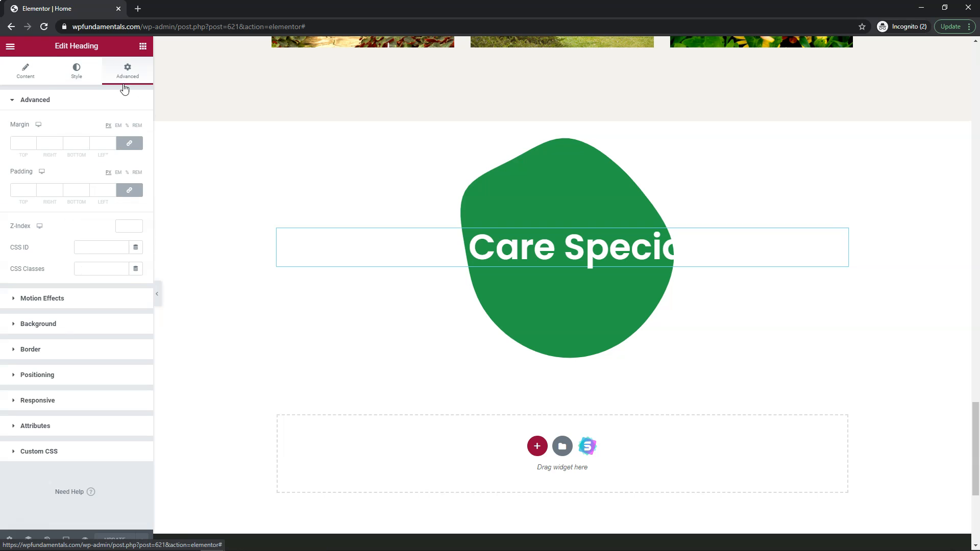
click(62, 305)
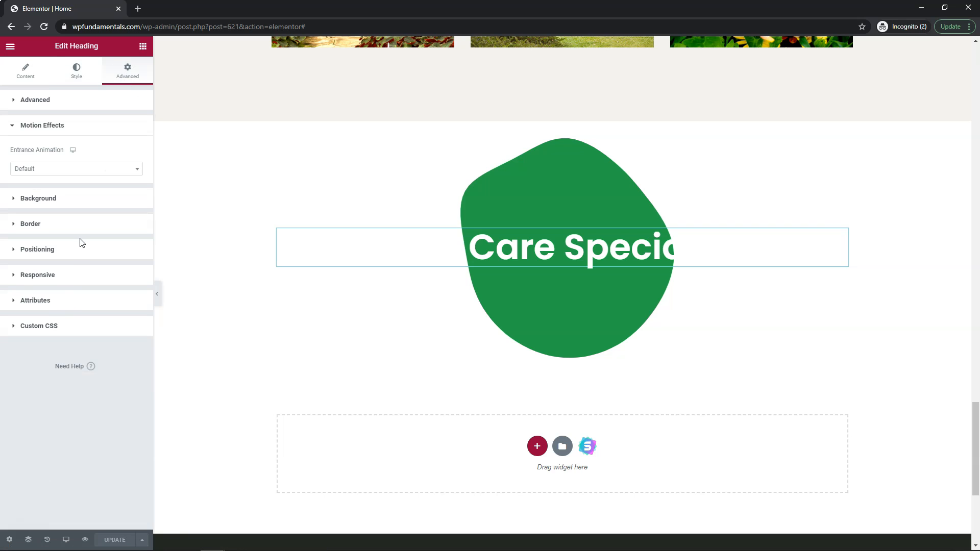
click(55, 171)
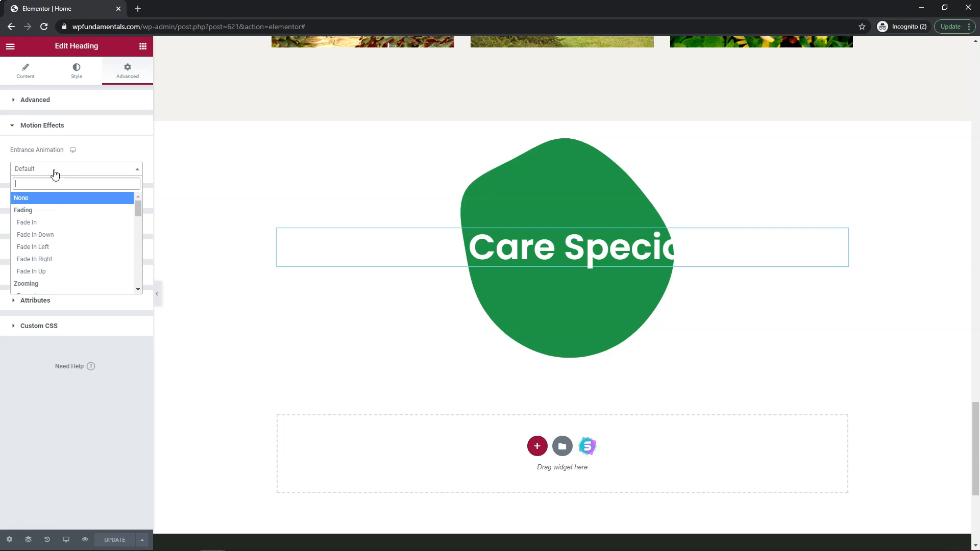
click(68, 261)
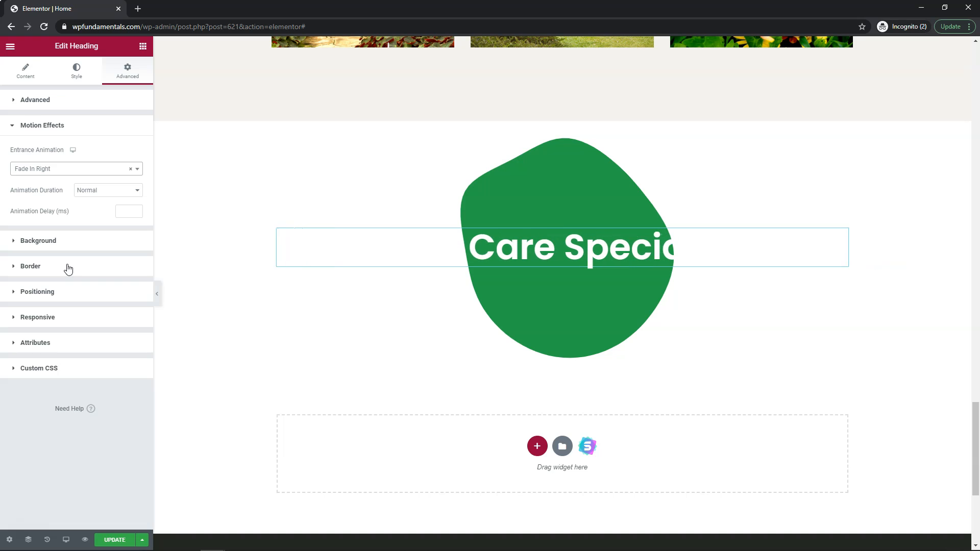
Reset the heading's entrance animation to None.
right_click(553, 178)
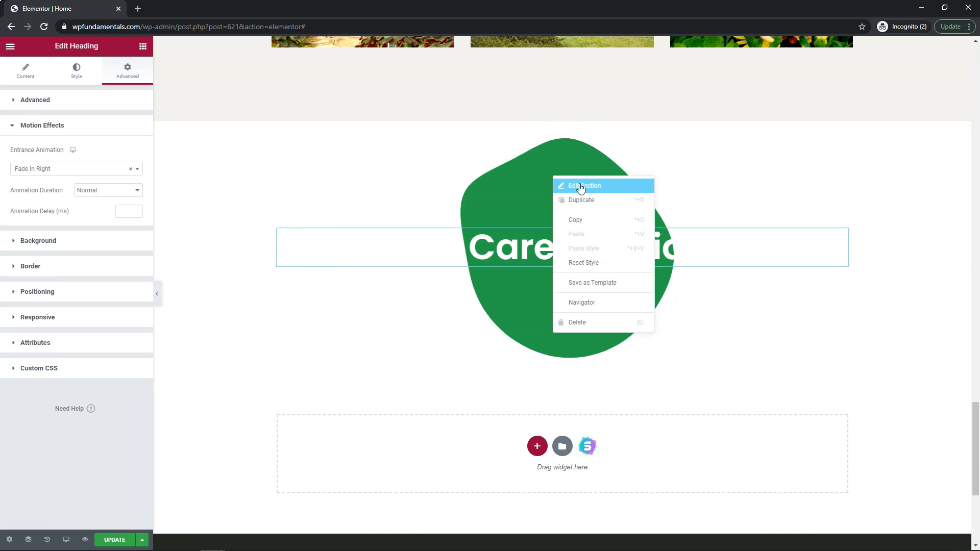
click(579, 187)
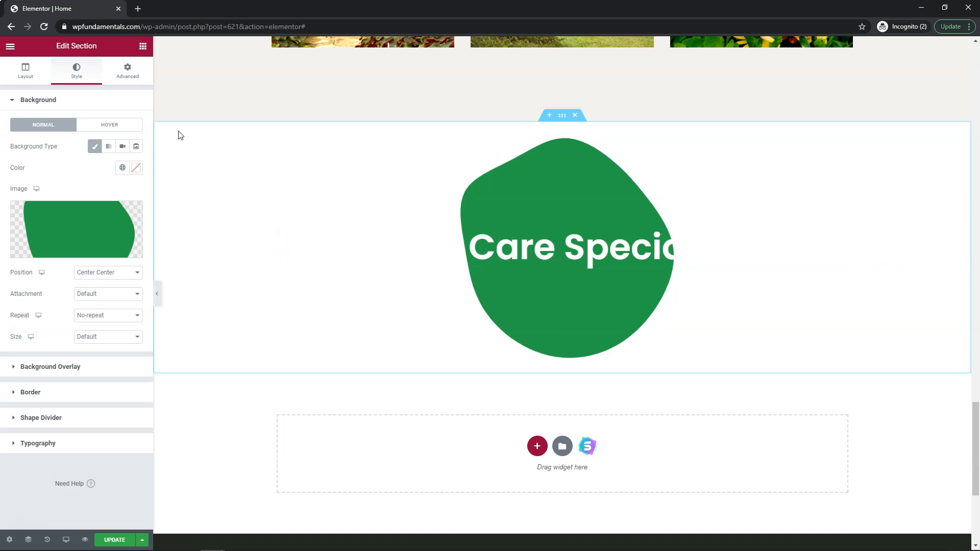
click(128, 83)
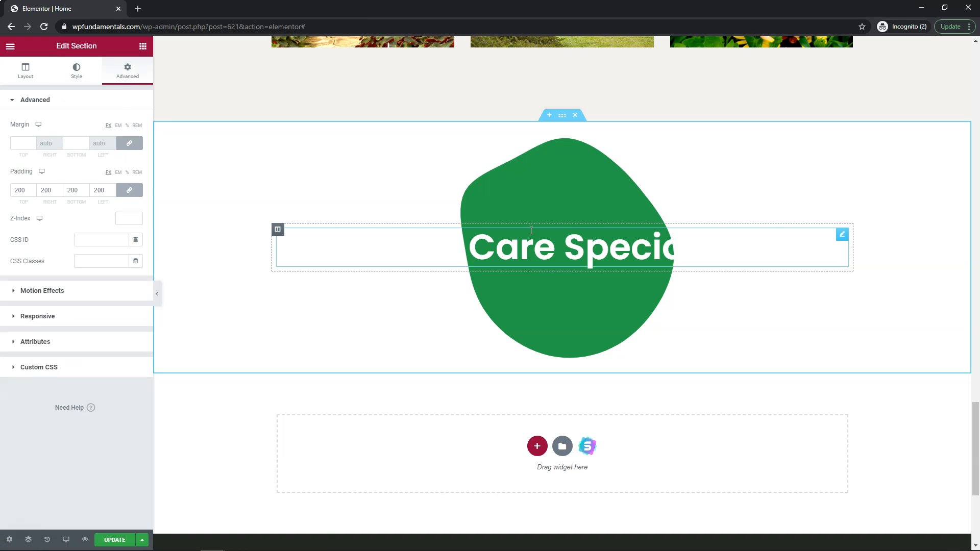
click(540, 245)
right_click(540, 245)
click(610, 255)
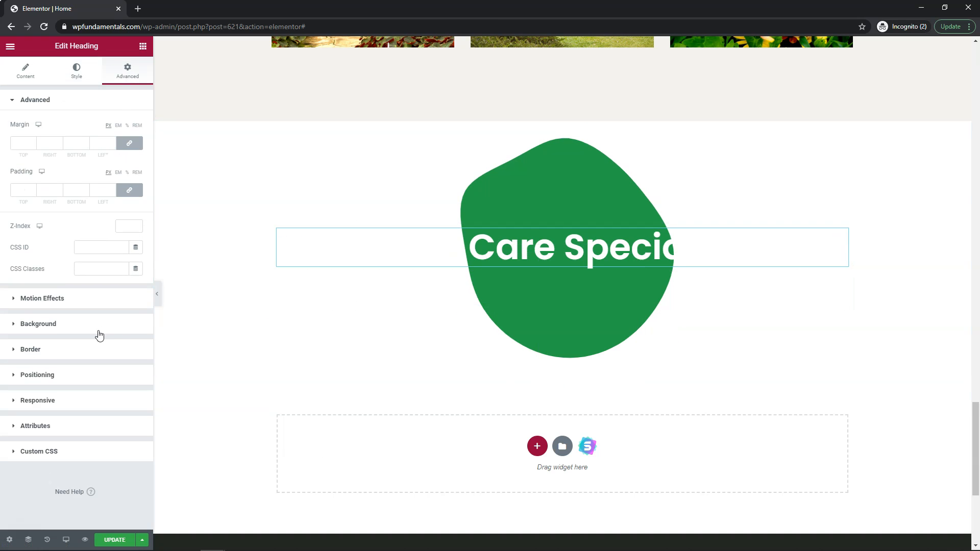
click(68, 300)
click(69, 171)
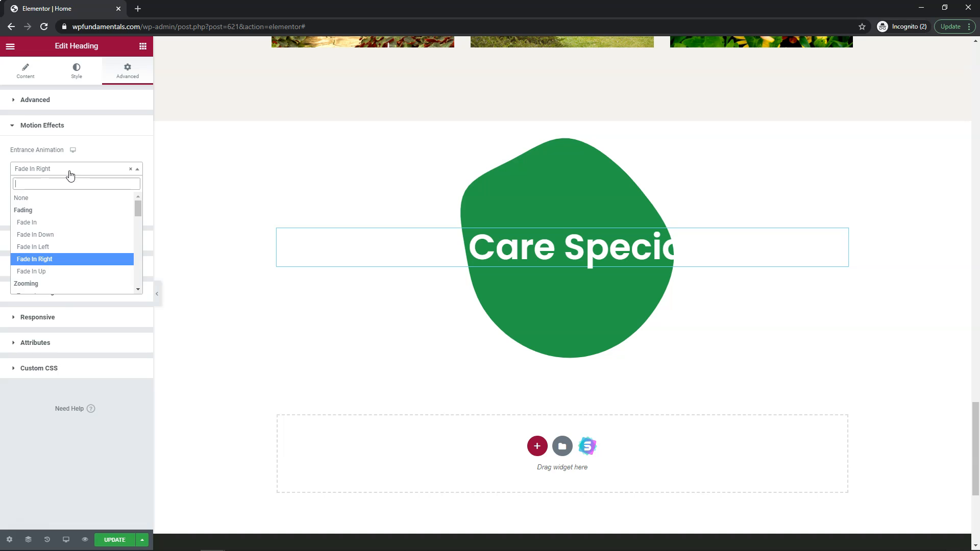
click(60, 203)
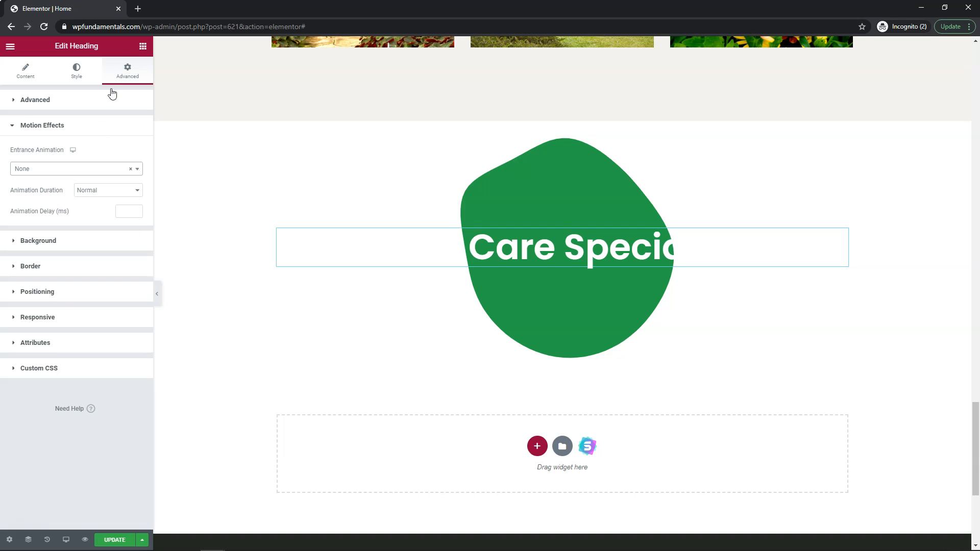
Set the entrance animation of the whole blob section to Fade In Right.
right_click(556, 181)
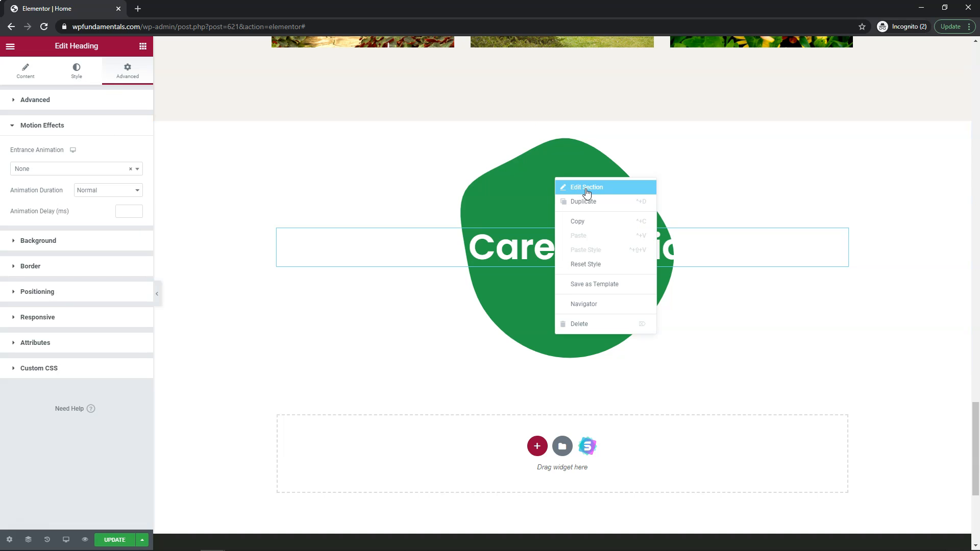
click(586, 192)
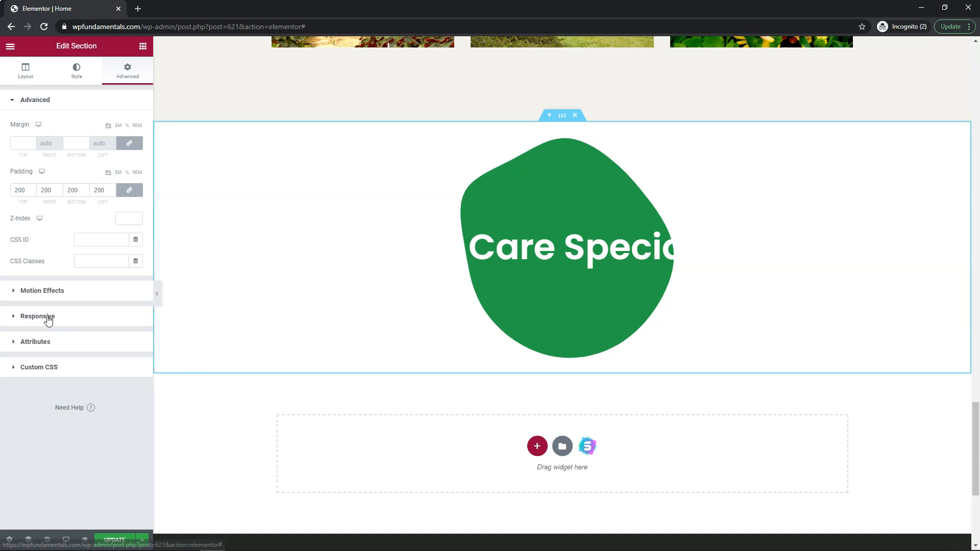
click(51, 291)
click(60, 171)
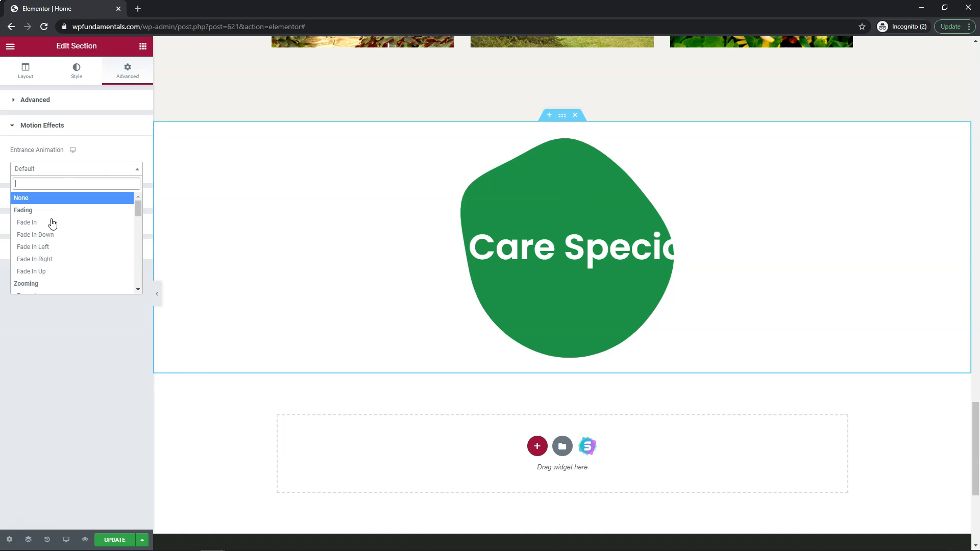
click(55, 259)
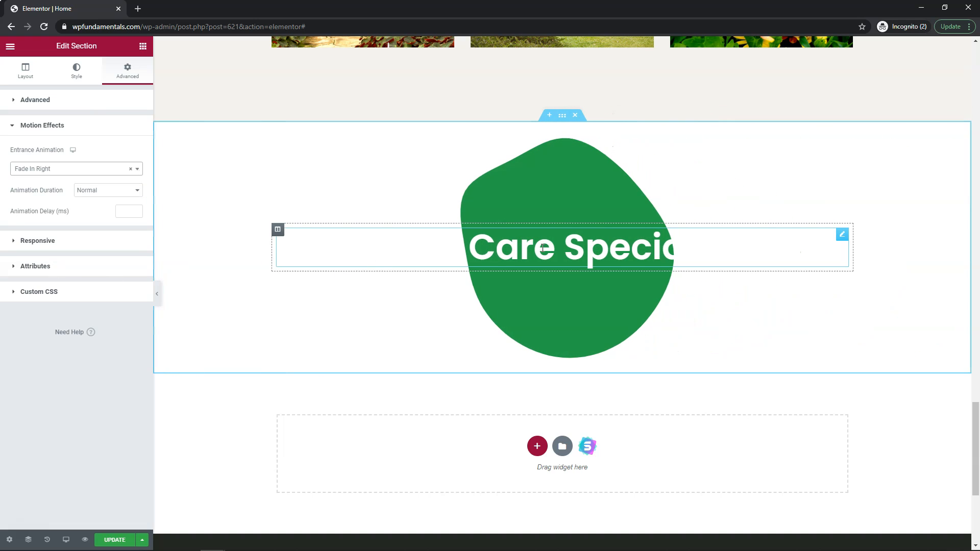
Break the heading in the blob into three lines: Lawn, Care and Specialists.
click(471, 253)
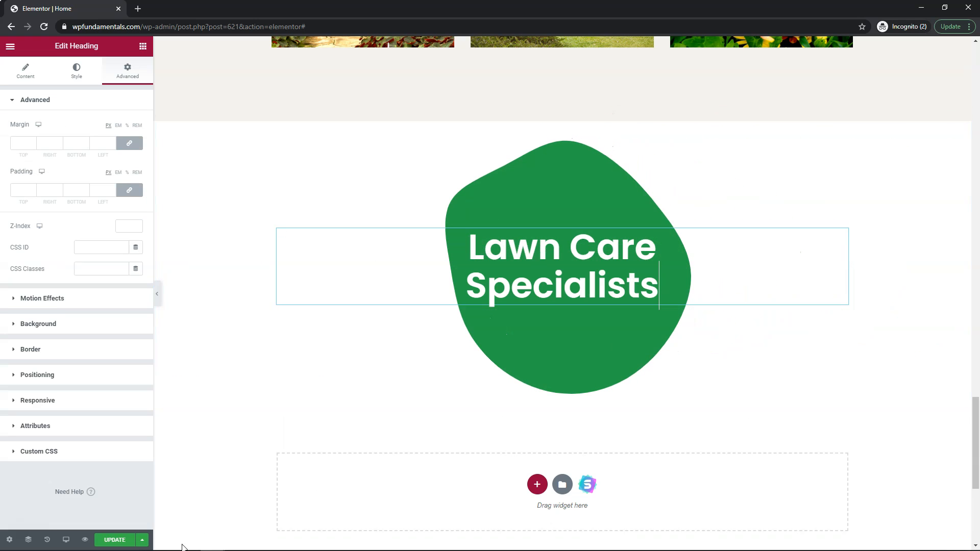
click(572, 250)
key(BackSpace)
key(Return)
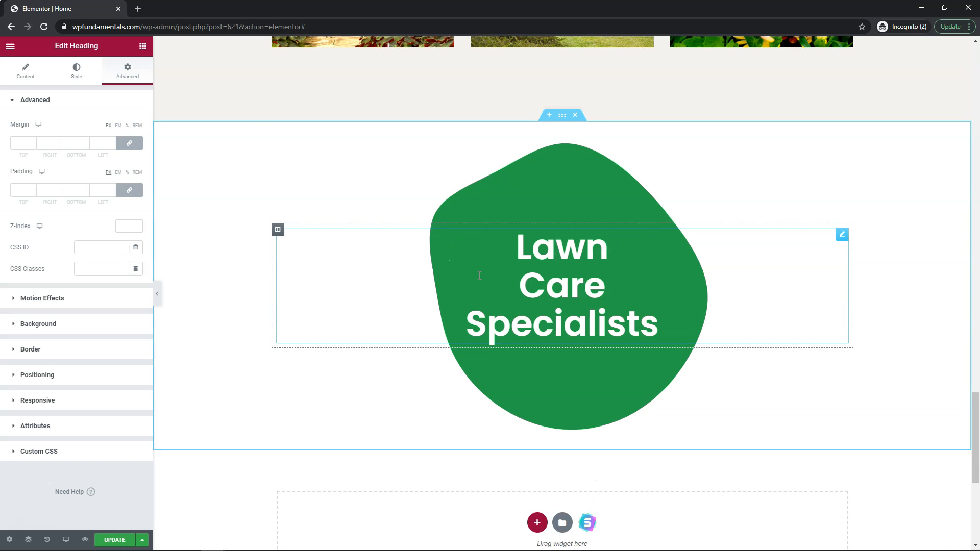
click(468, 322)
key(BackSpace)
key(Return)
Update the page and preview the animated blob section on the live layout.
click(116, 540)
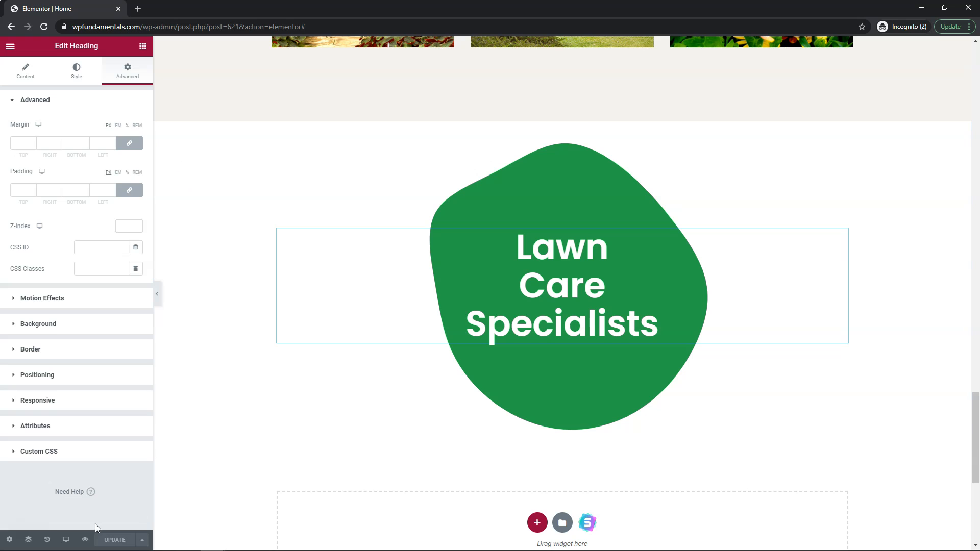
click(87, 538)
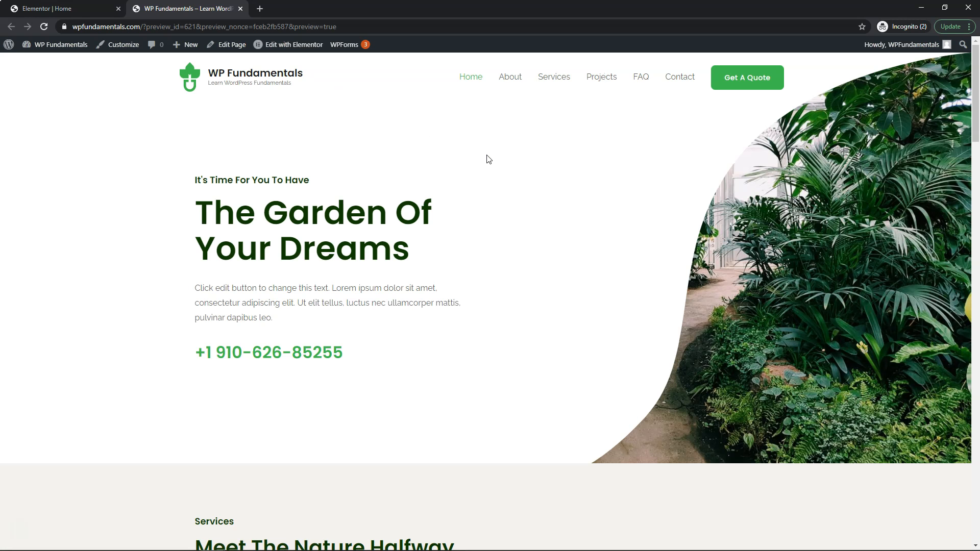
scroll(634, 223, down, 20)
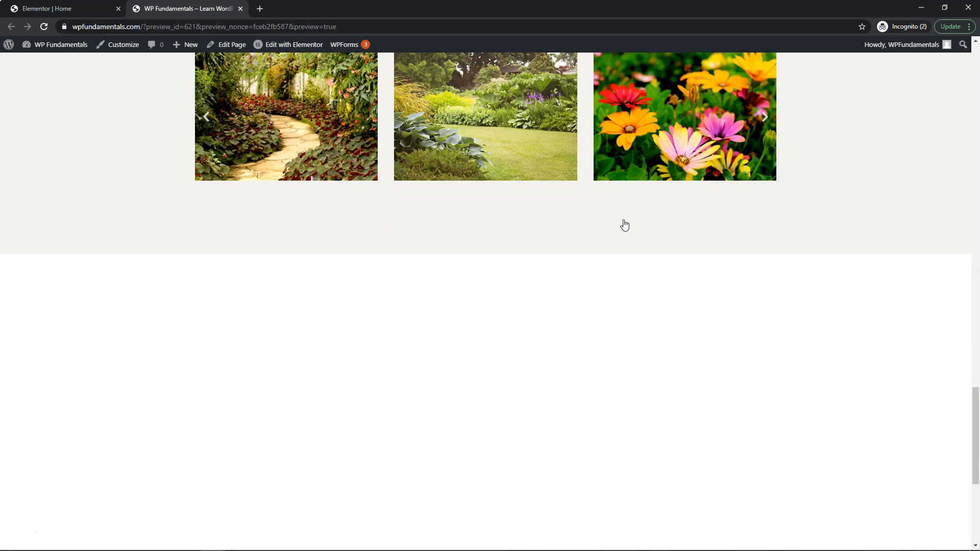
scroll(597, 192, up, 4)
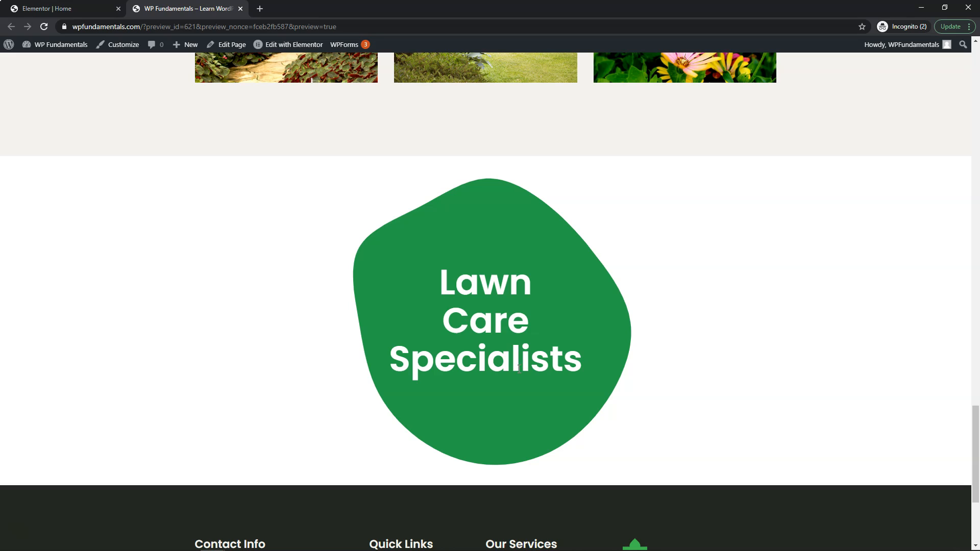